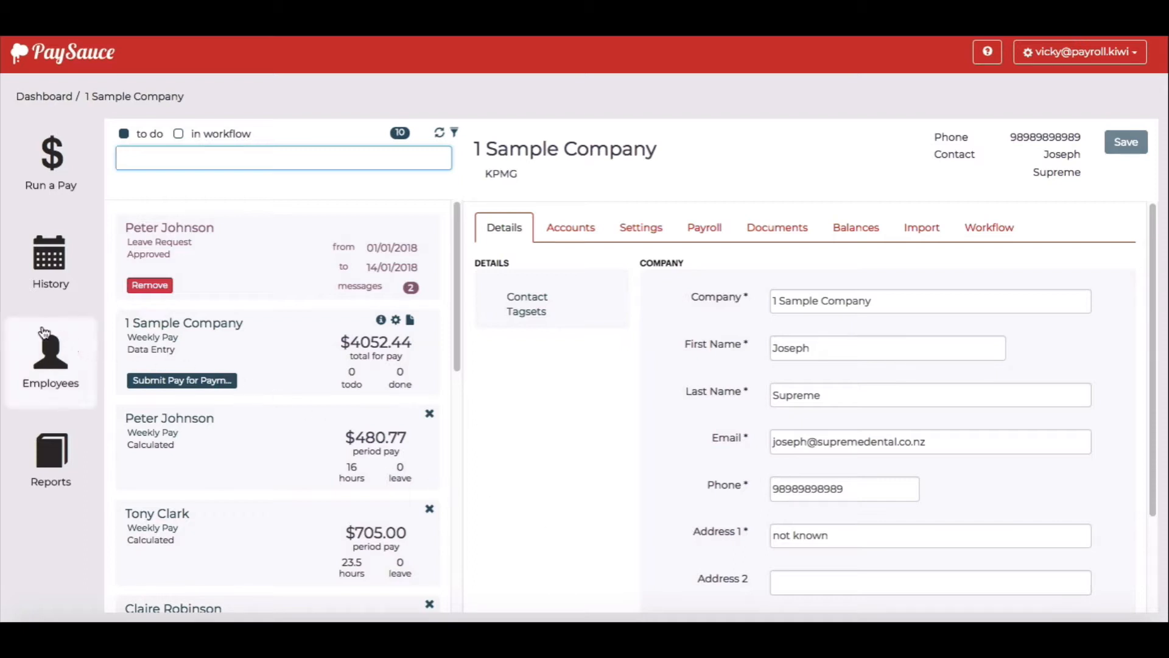
Show the Employees list for 1 Sample Company
click(54, 363)
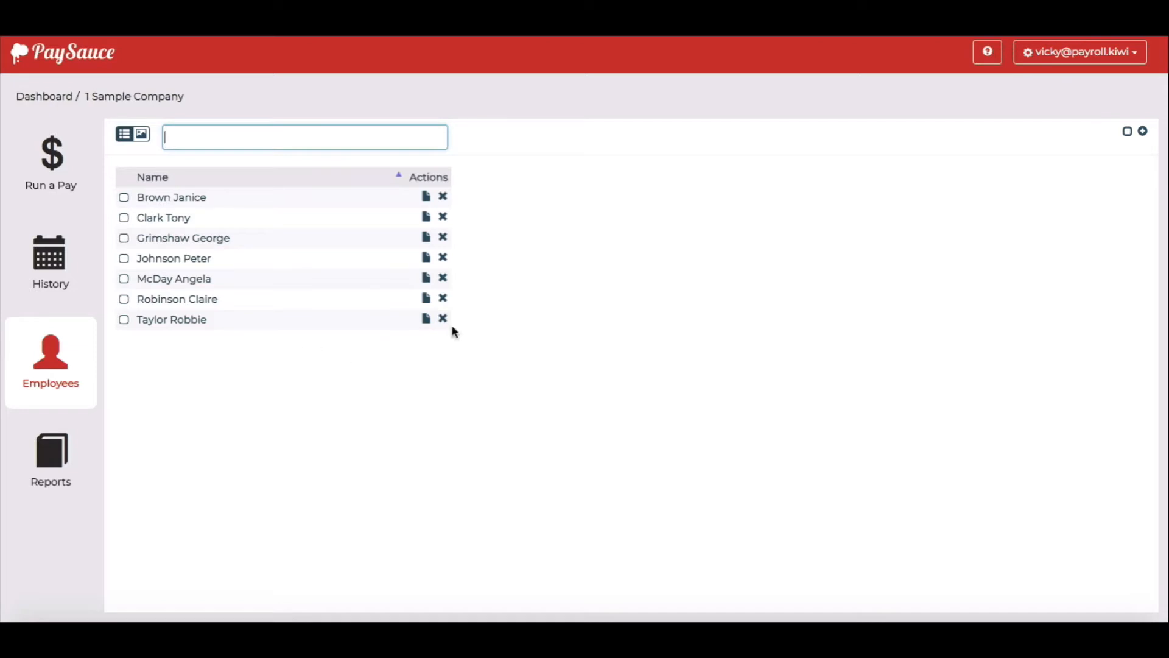
Begin a new employee setup with Invite set to No
click(1144, 133)
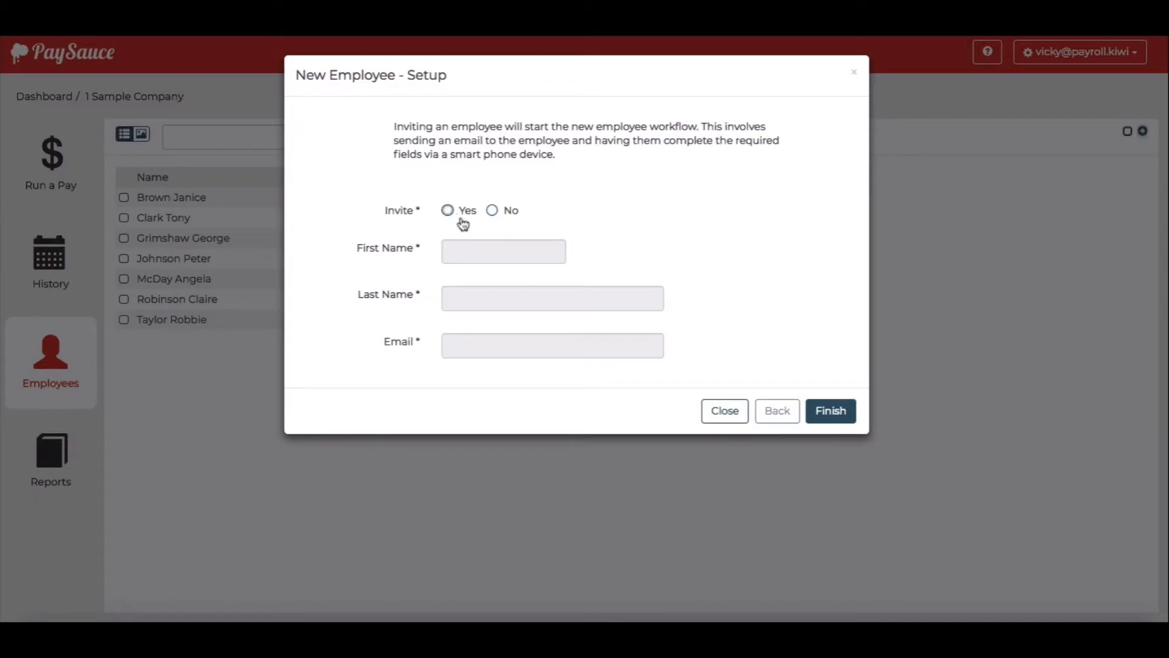
click(491, 210)
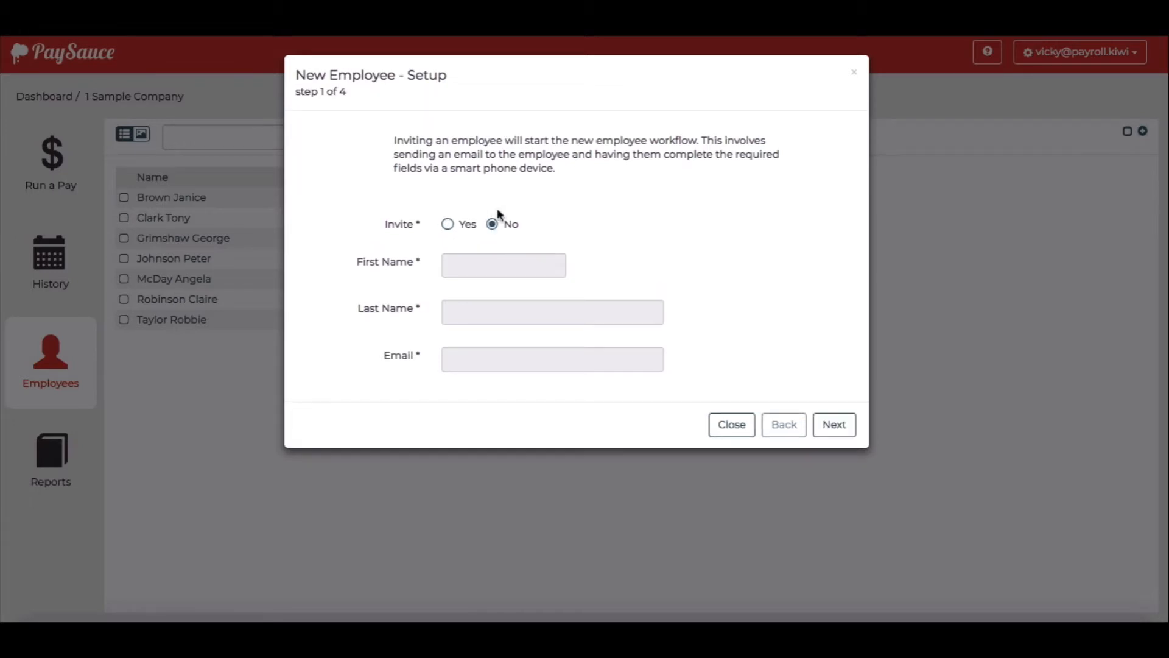
Enter the new employee's first and last name, e-mail address and IRD number
click(843, 425)
click(494, 140)
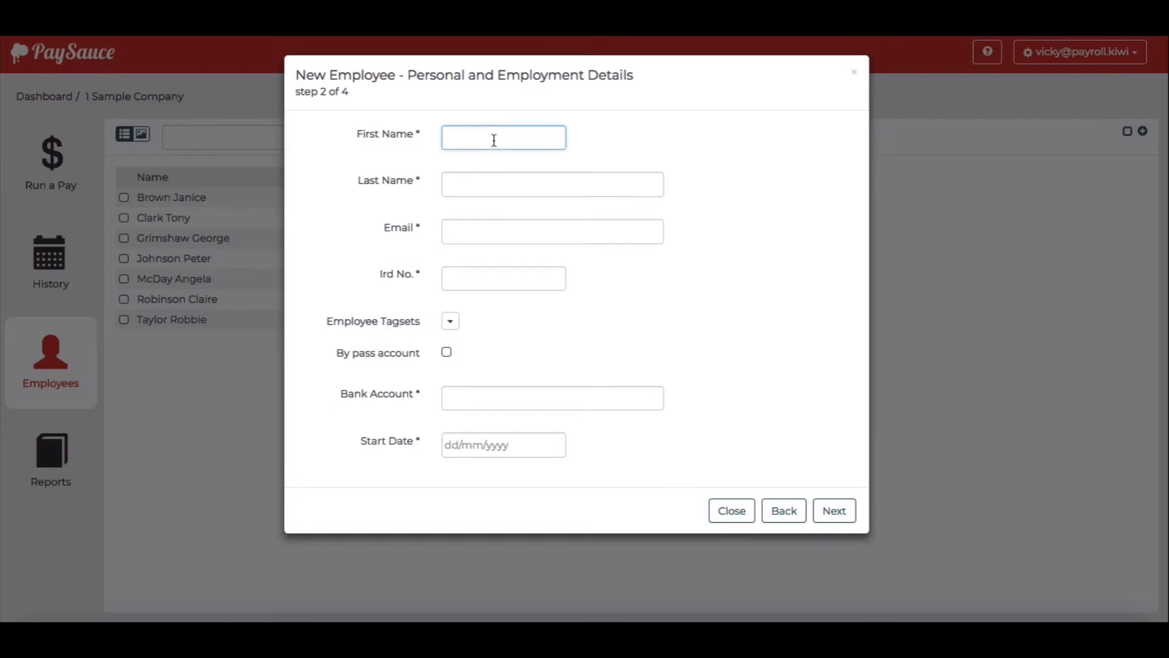
key(Tab)
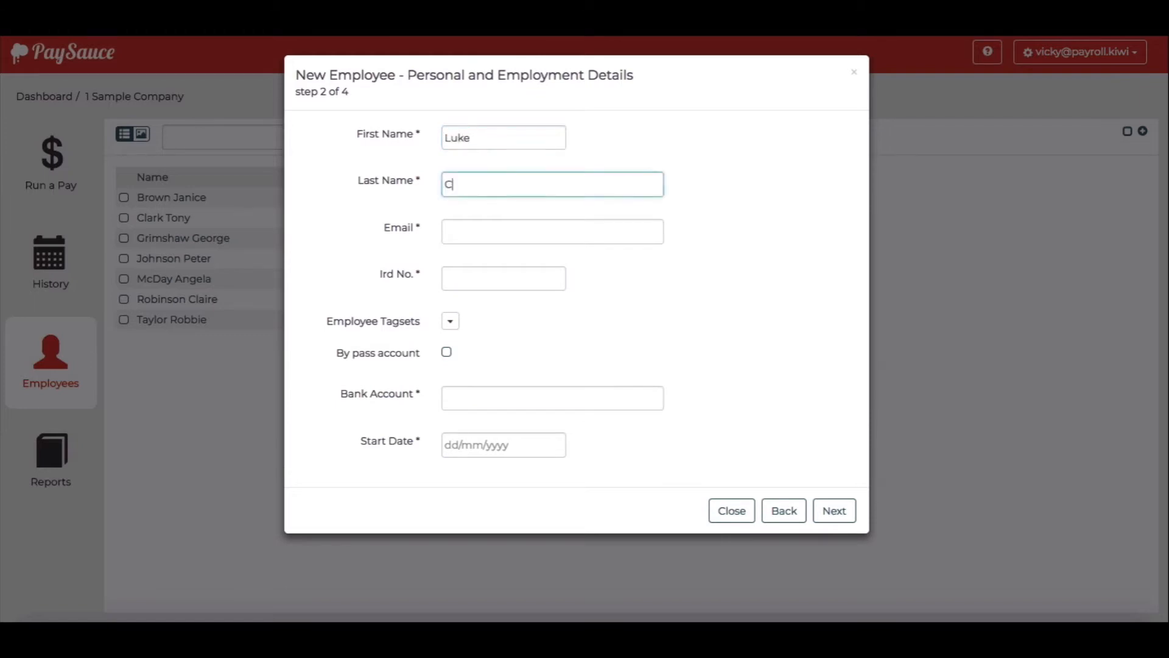
key(Tab)
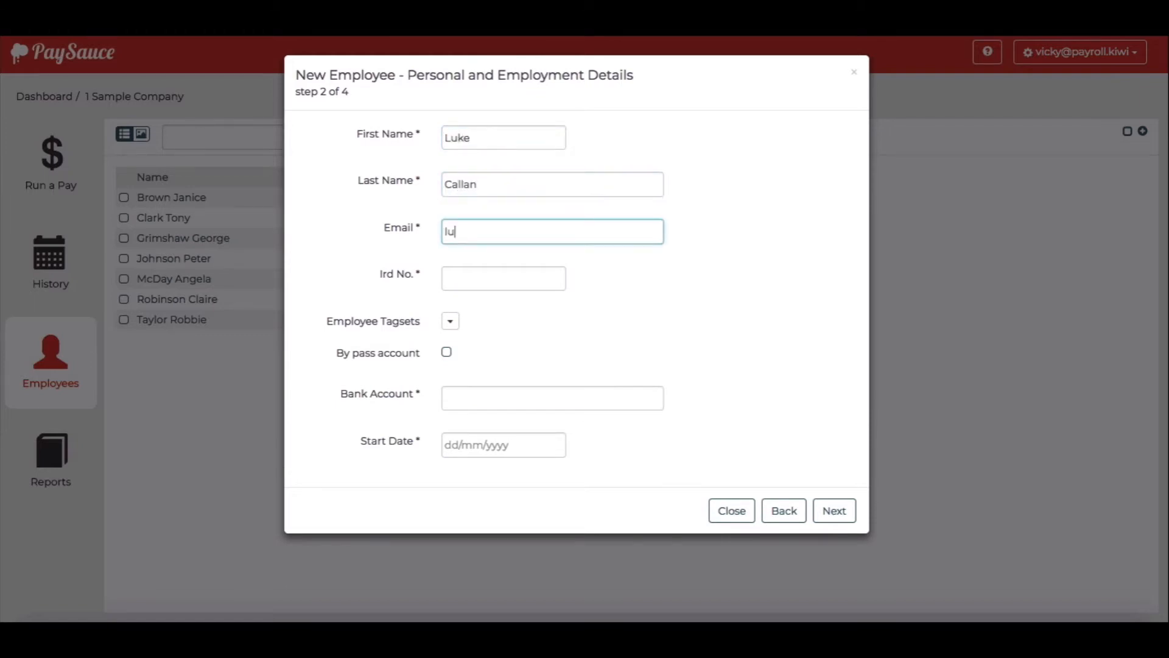
click(473, 279)
text(111-111-111)
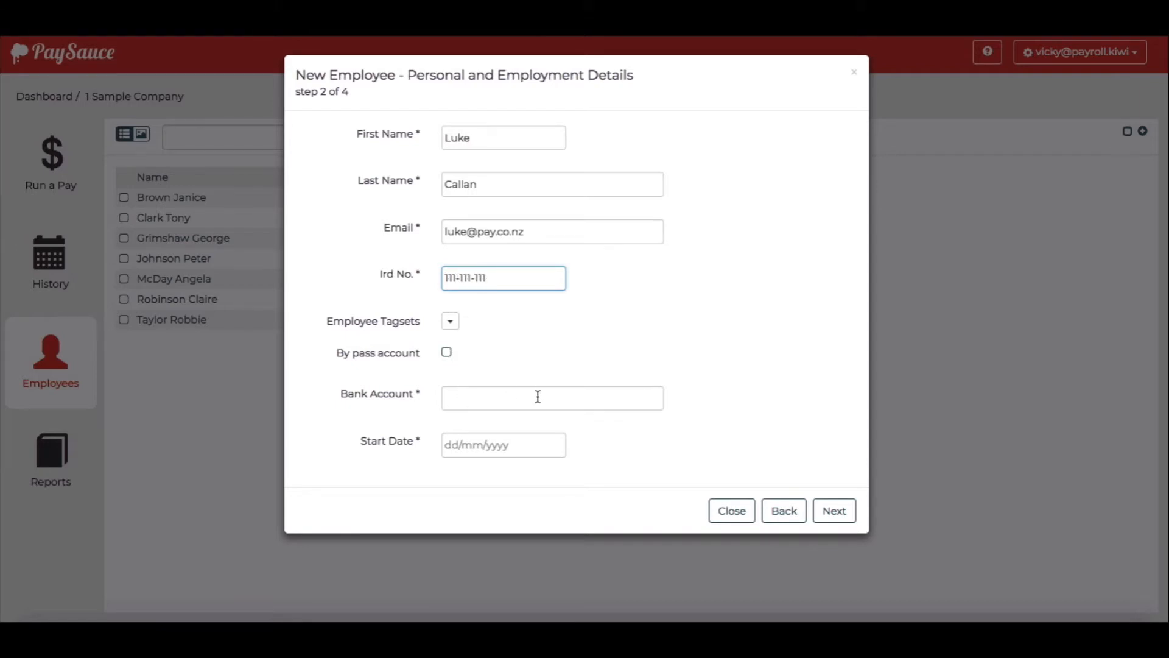
Bypass the bank account, set start date 26/02/2018, and continue to Employee Settings
click(447, 353)
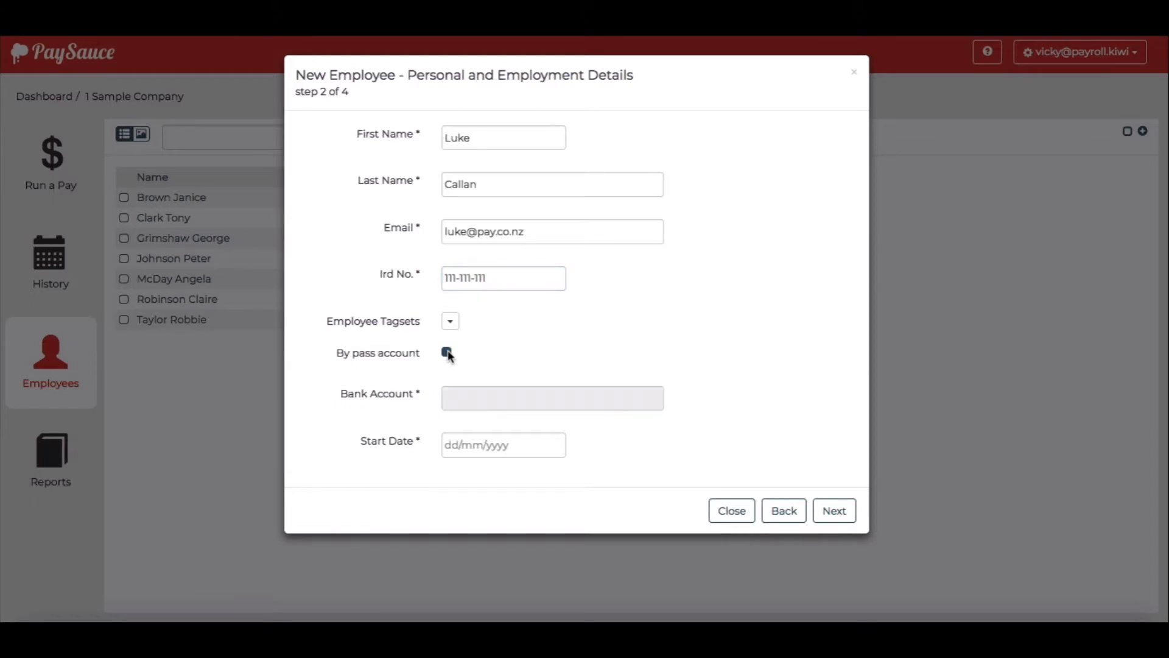
click(452, 441)
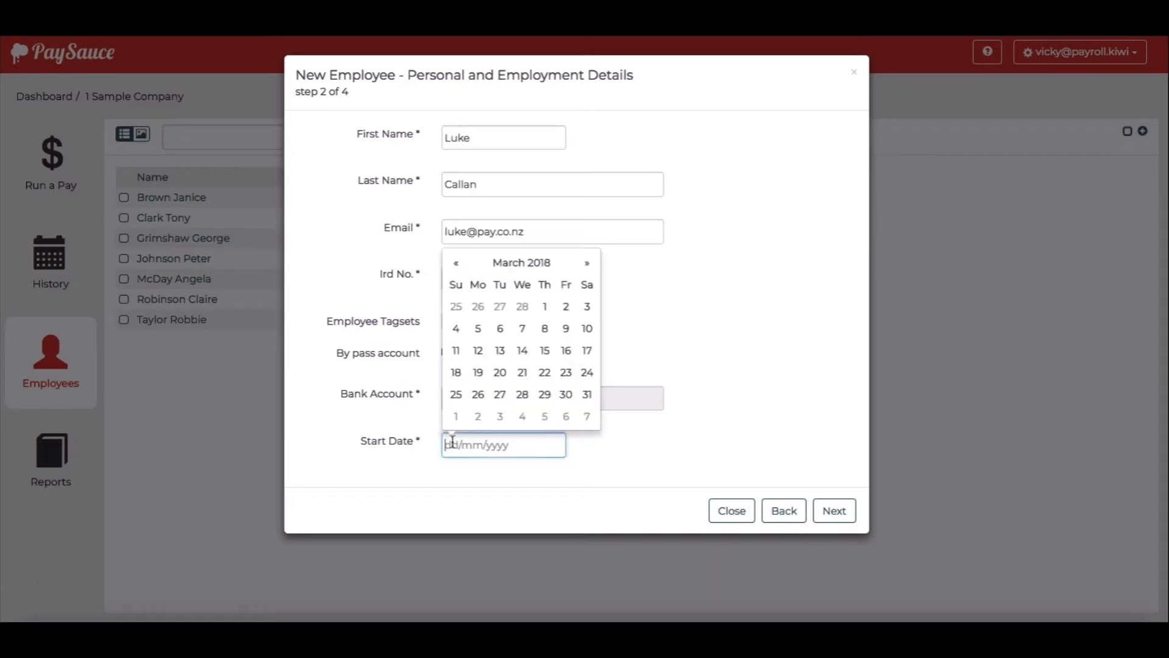
click(481, 307)
click(838, 511)
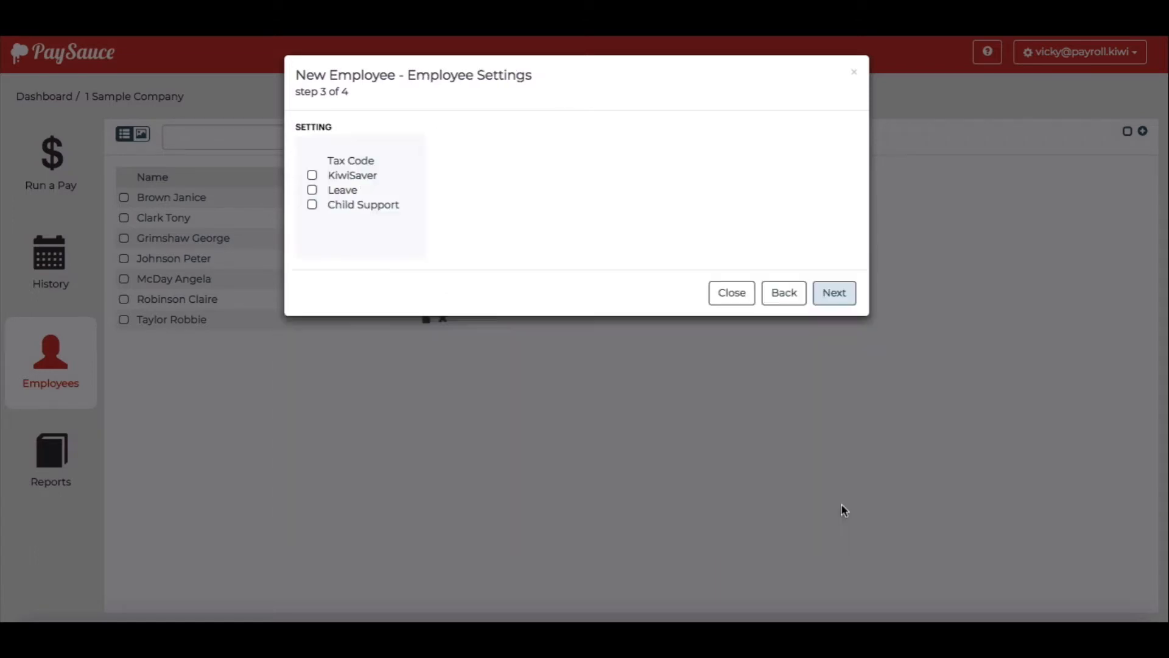
Set the employee's tax code to M
click(355, 162)
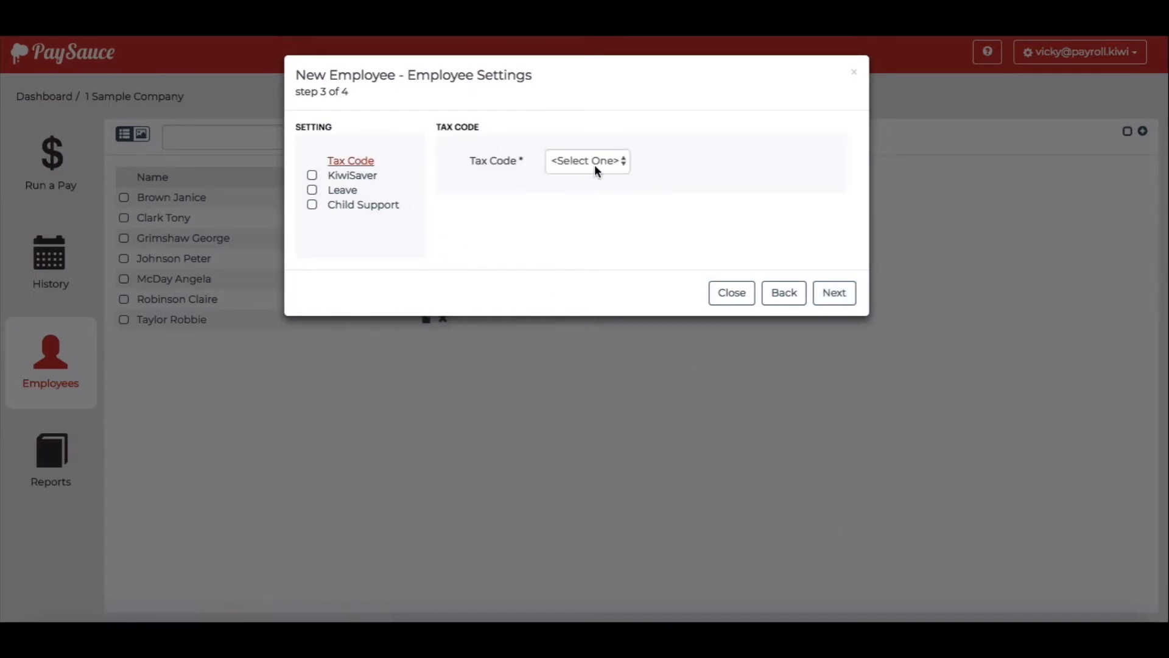
click(595, 164)
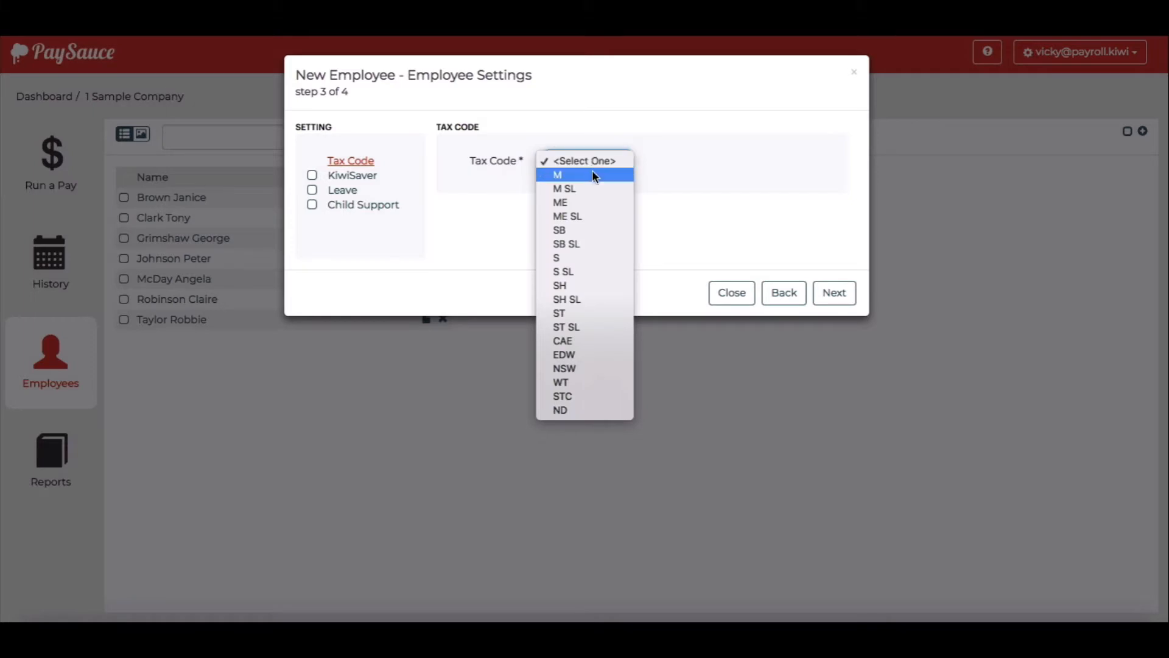
click(591, 175)
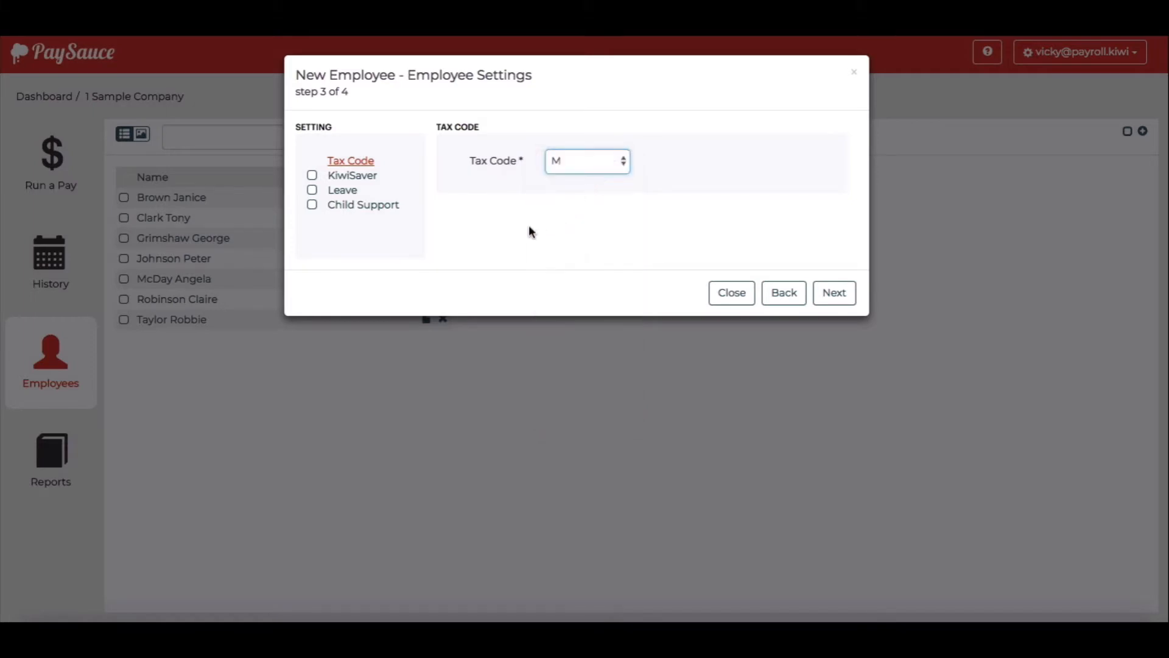
Enable KiwiSaver with 4% deduction and 3% contribution, and turn on Leave
click(317, 177)
click(359, 178)
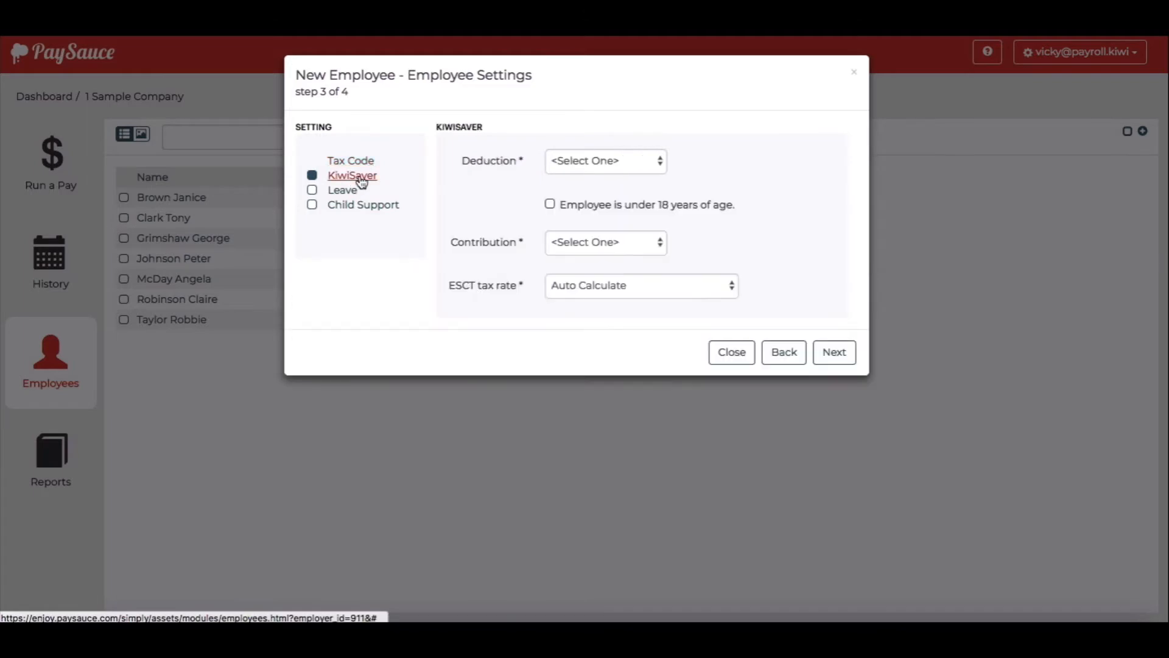
click(611, 162)
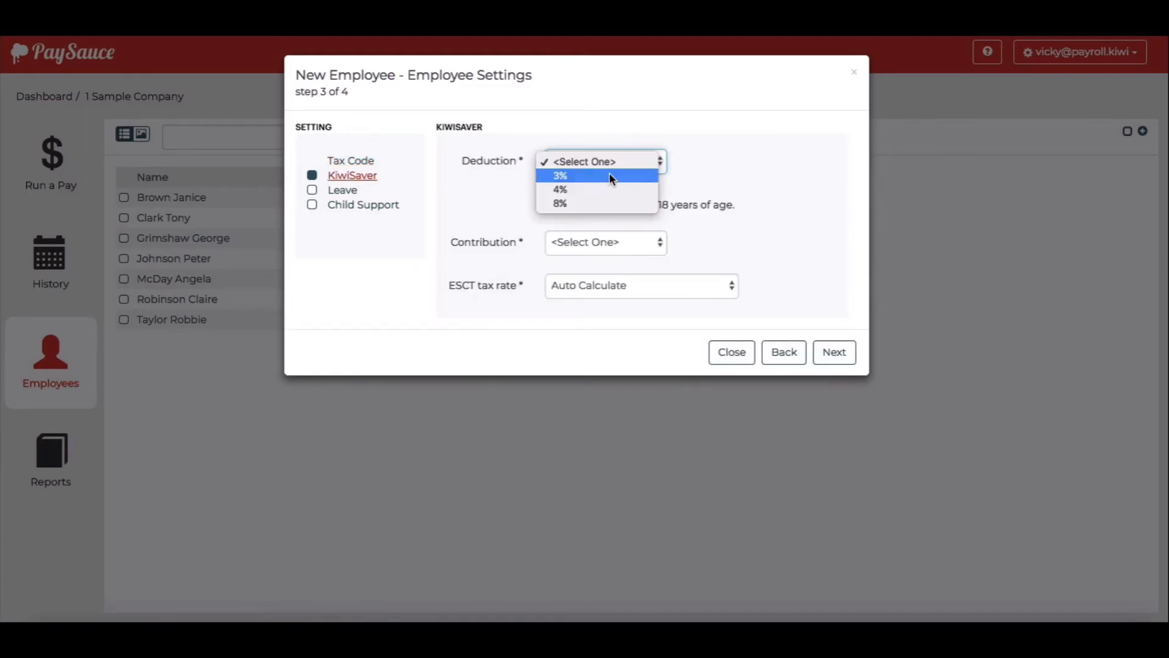
click(608, 189)
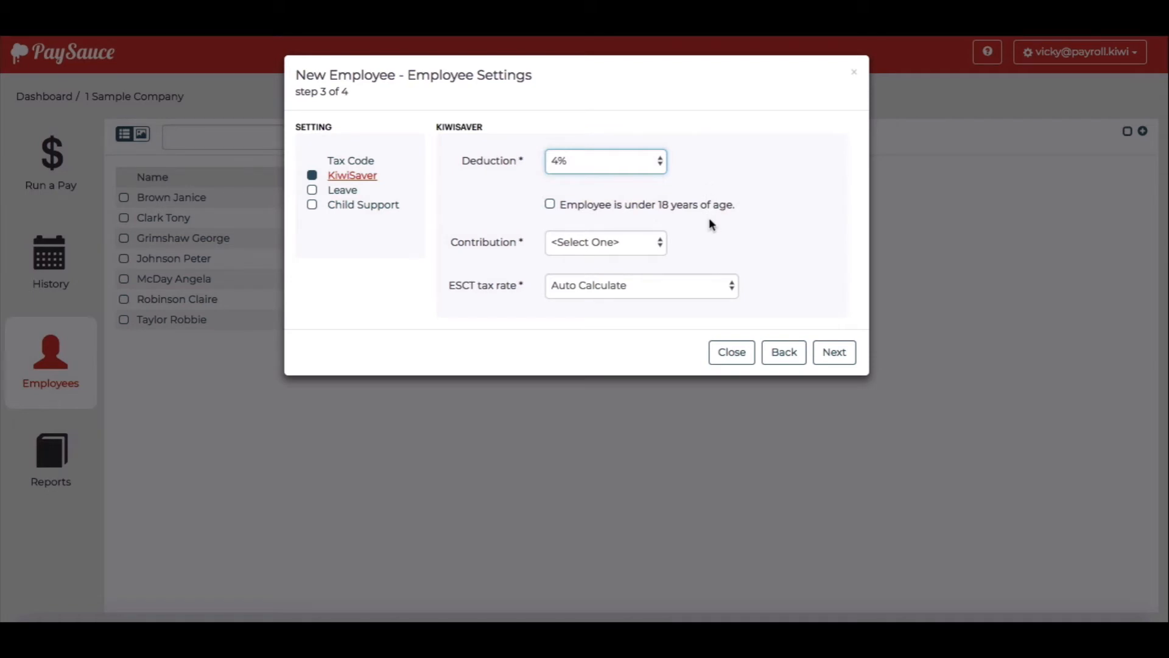
click(659, 250)
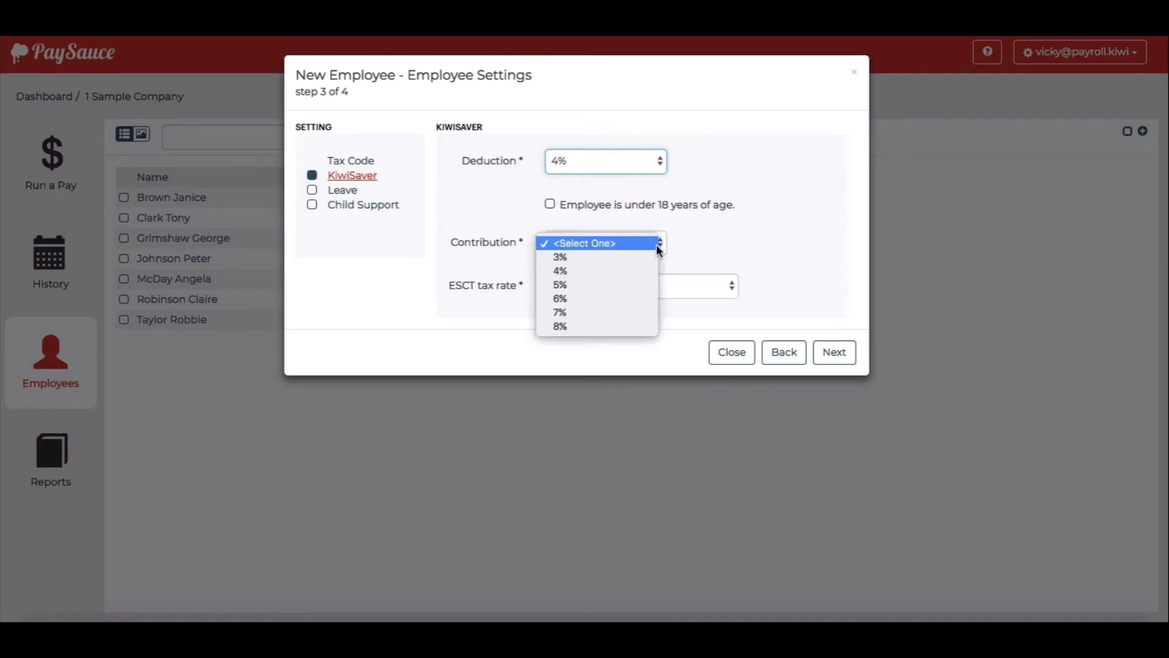
click(645, 257)
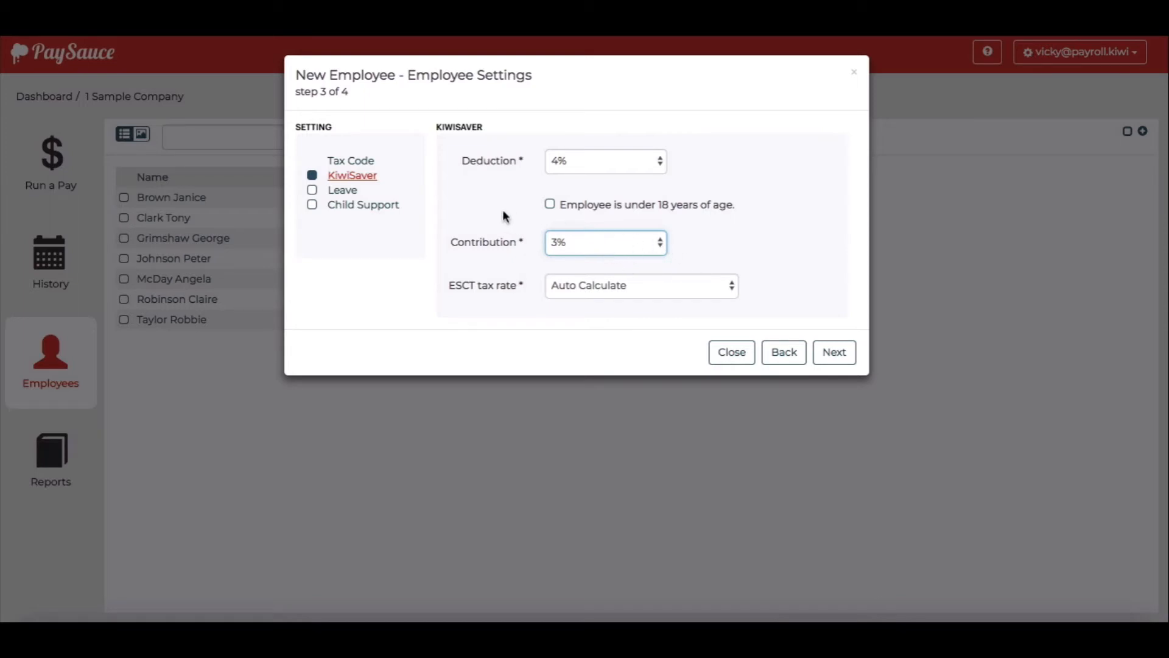
click(313, 190)
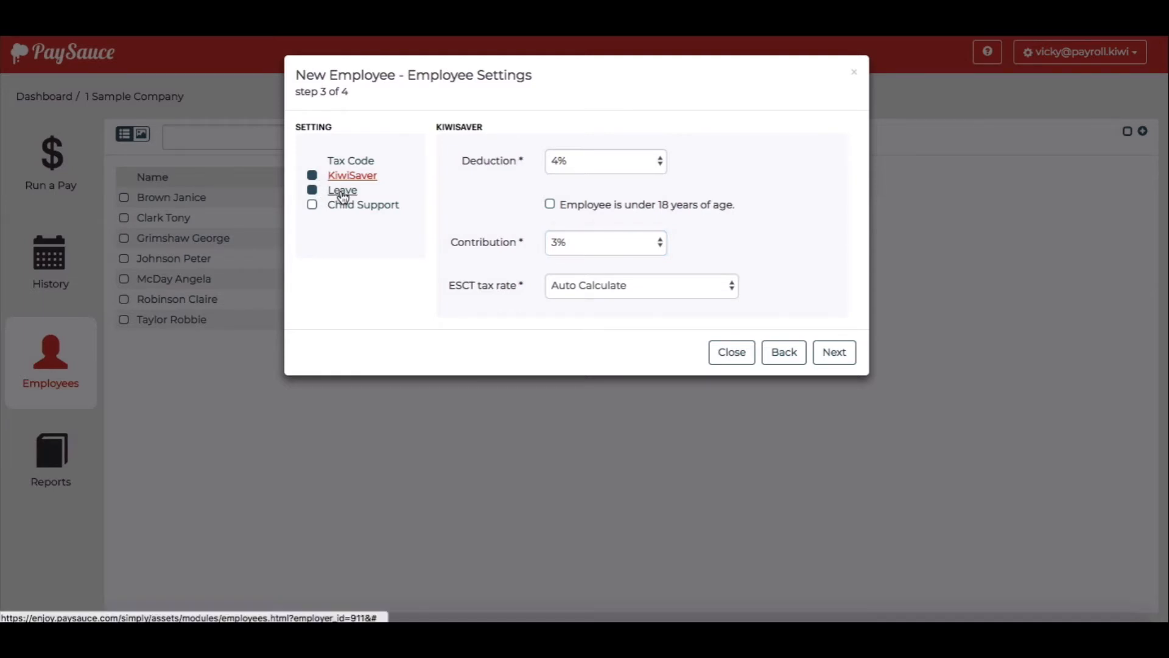
click(340, 191)
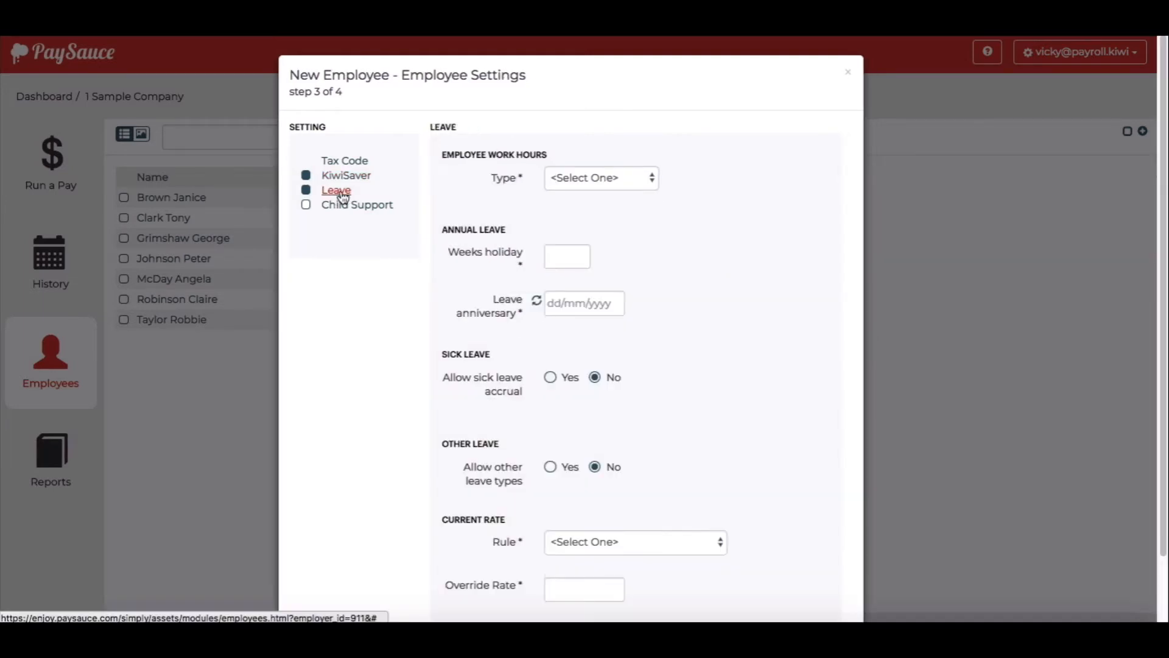
Make the employee Casual with 0 days paid, automatic leave payout, and 4 weeks holiday
click(622, 177)
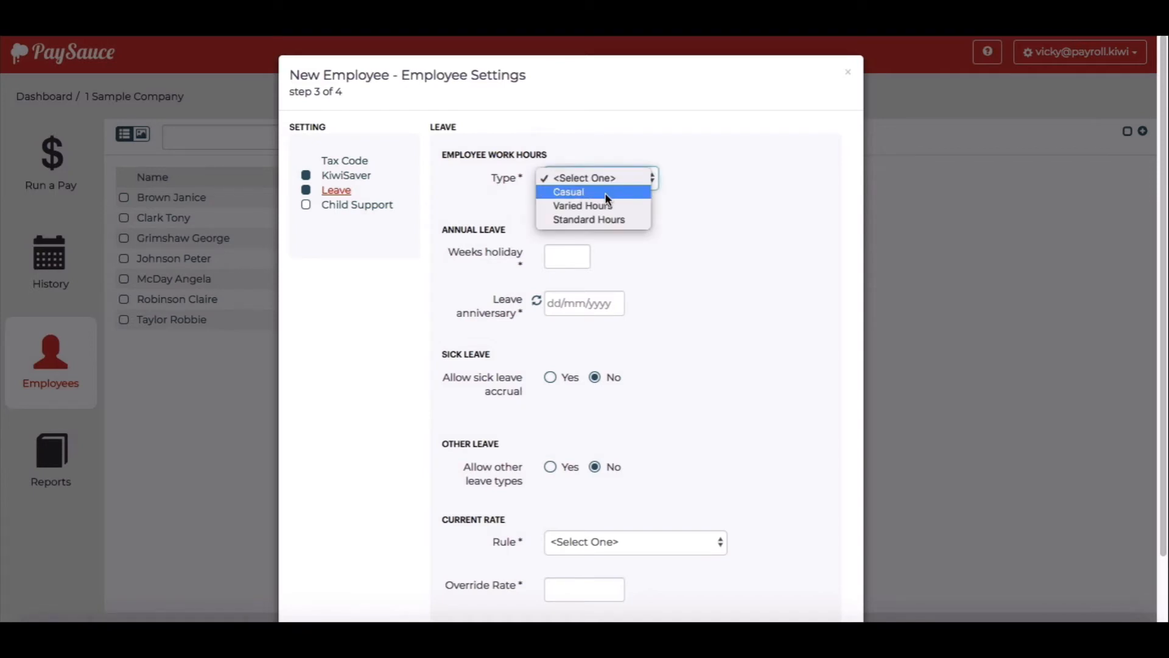
click(606, 192)
click(579, 226)
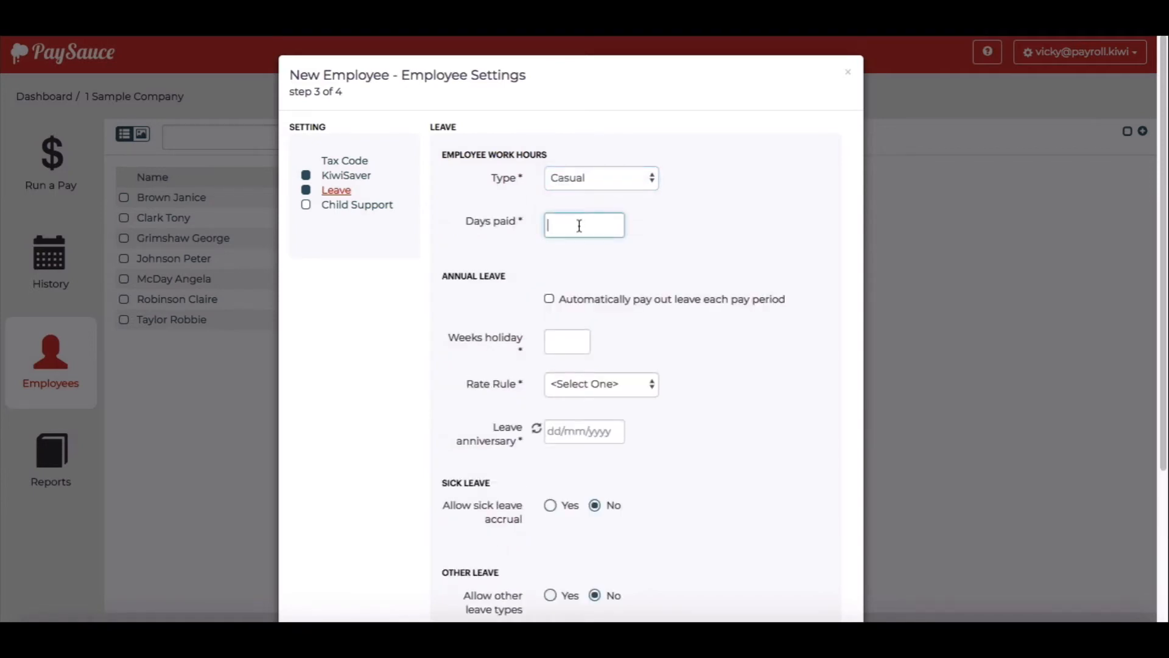
text(0)
click(606, 271)
click(551, 300)
click(569, 345)
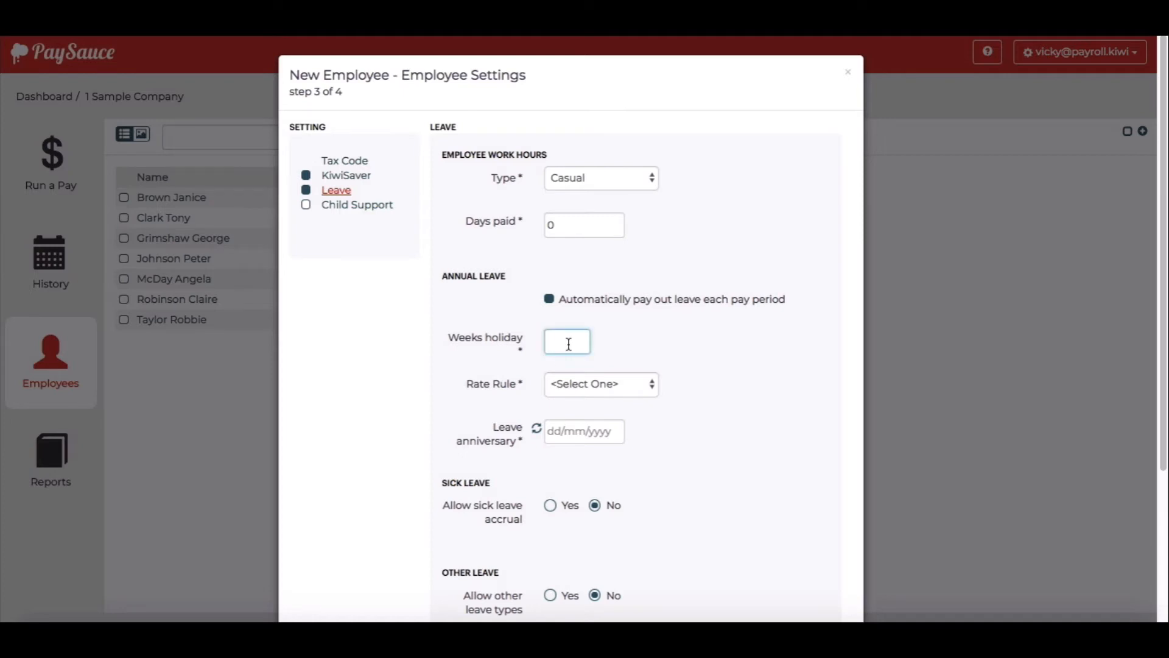
text(4)
click(666, 332)
Use Average Rate for leave and auto-fill the 26/02/2019 leave anniversary
scroll(666, 331, down, 2)
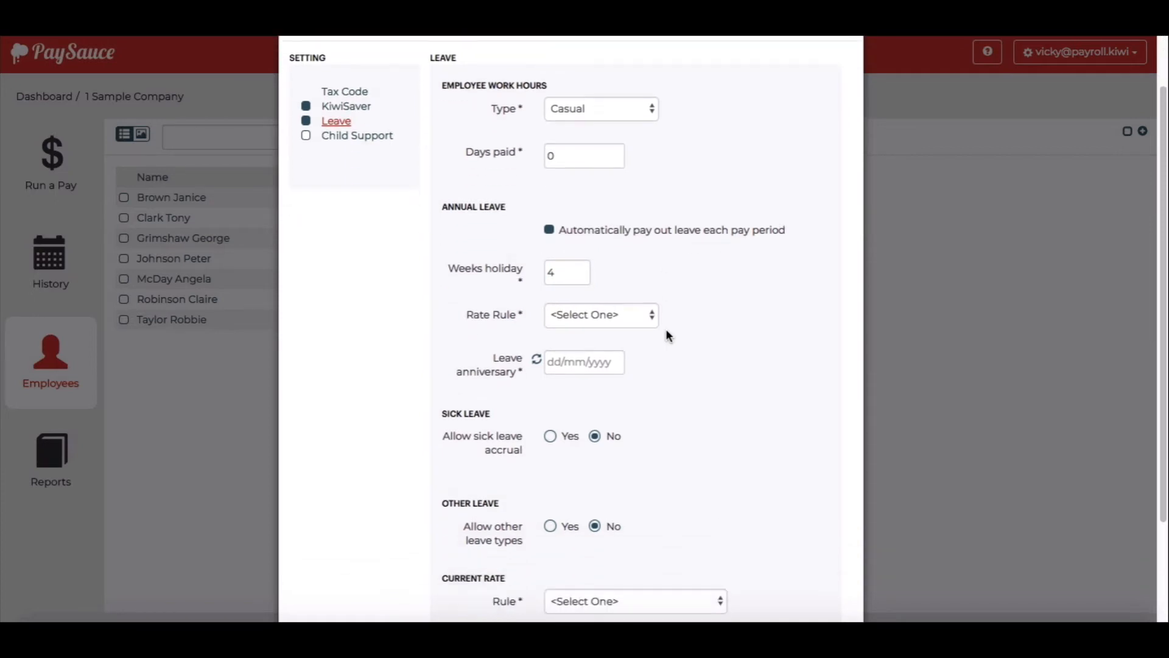
click(608, 316)
click(609, 327)
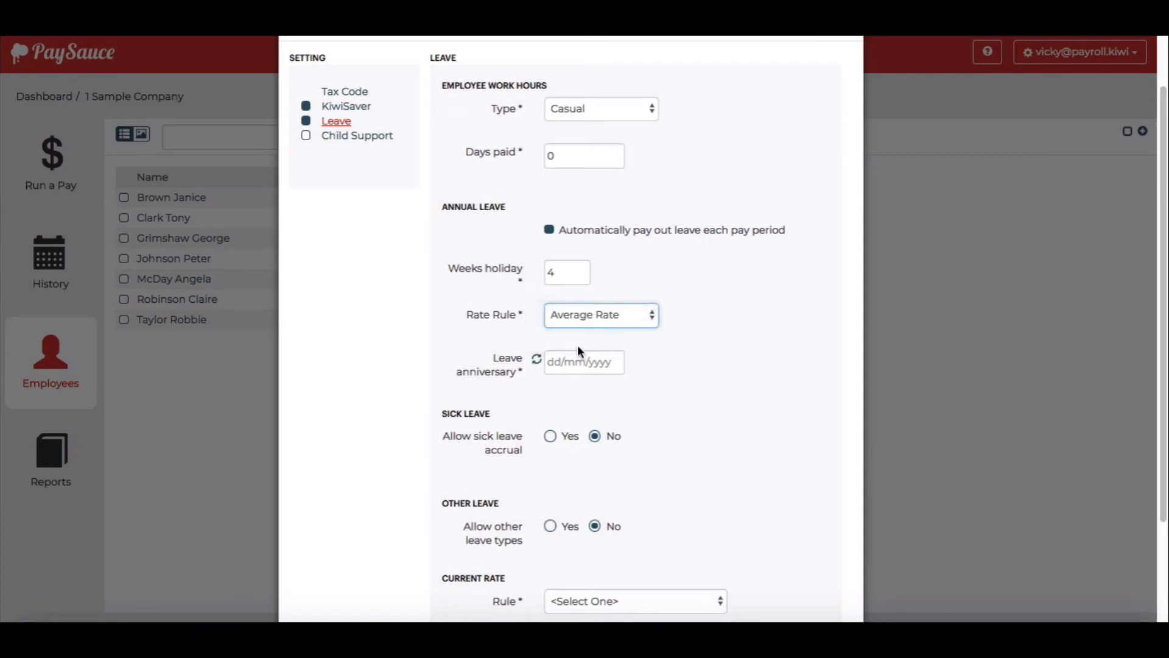
click(537, 360)
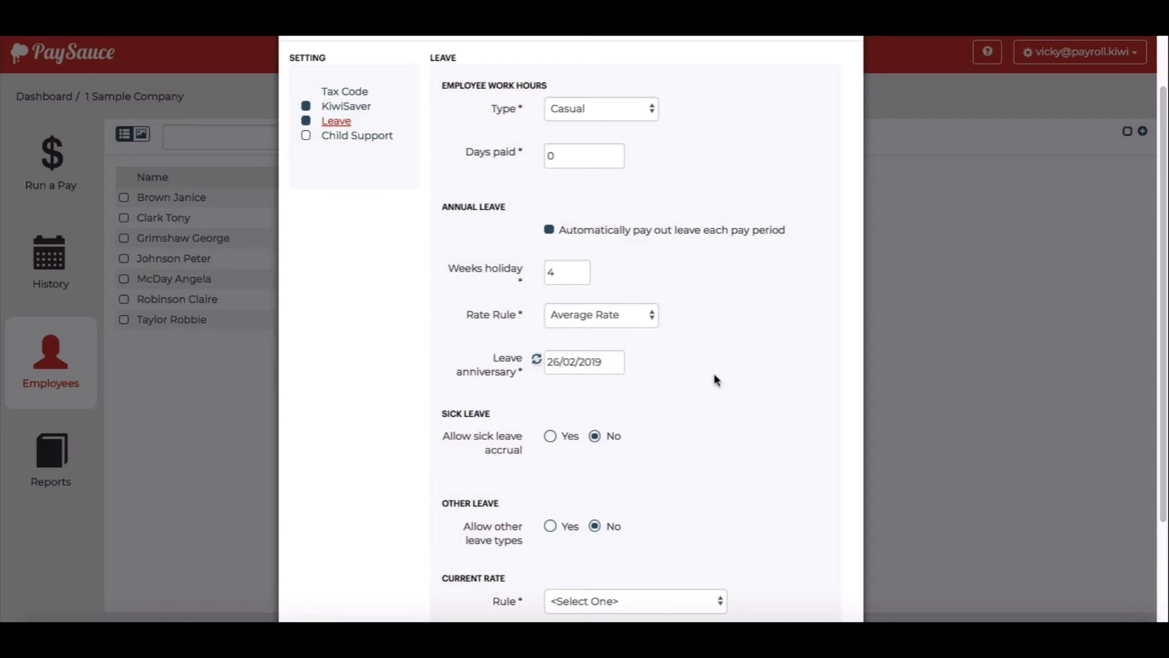
Set the rate rule to Always use Primary Payment and continue to Employee Payments
scroll(714, 374, down, 1)
scroll(715, 379, down, 1)
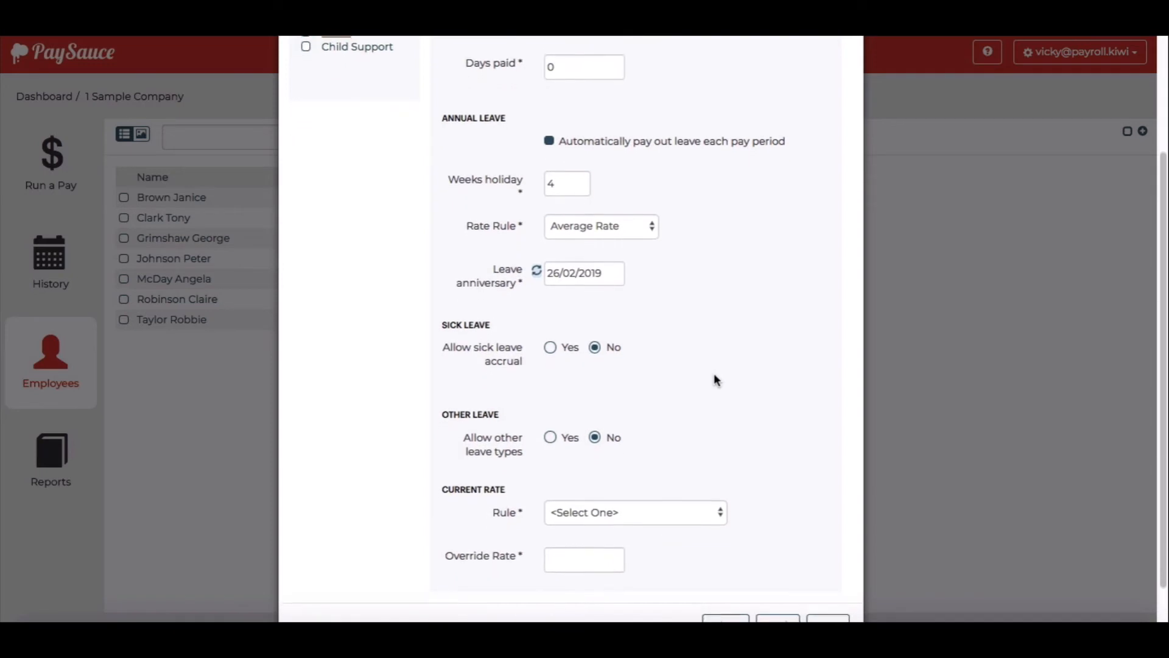
scroll(716, 379, down, 1)
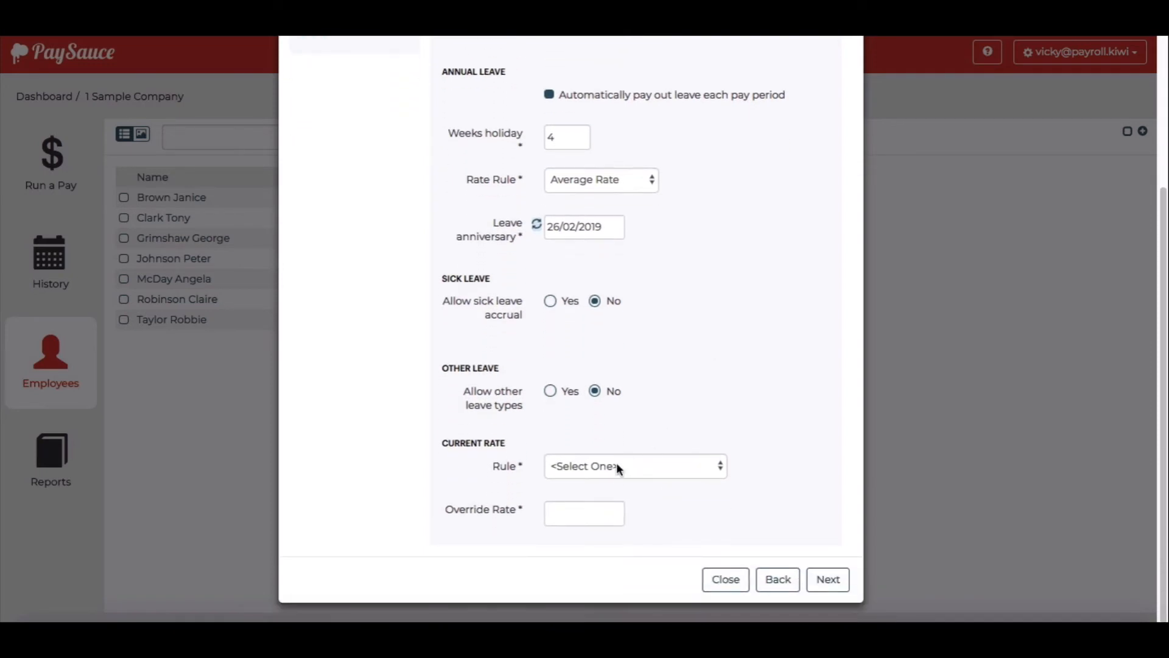
click(721, 467)
click(691, 480)
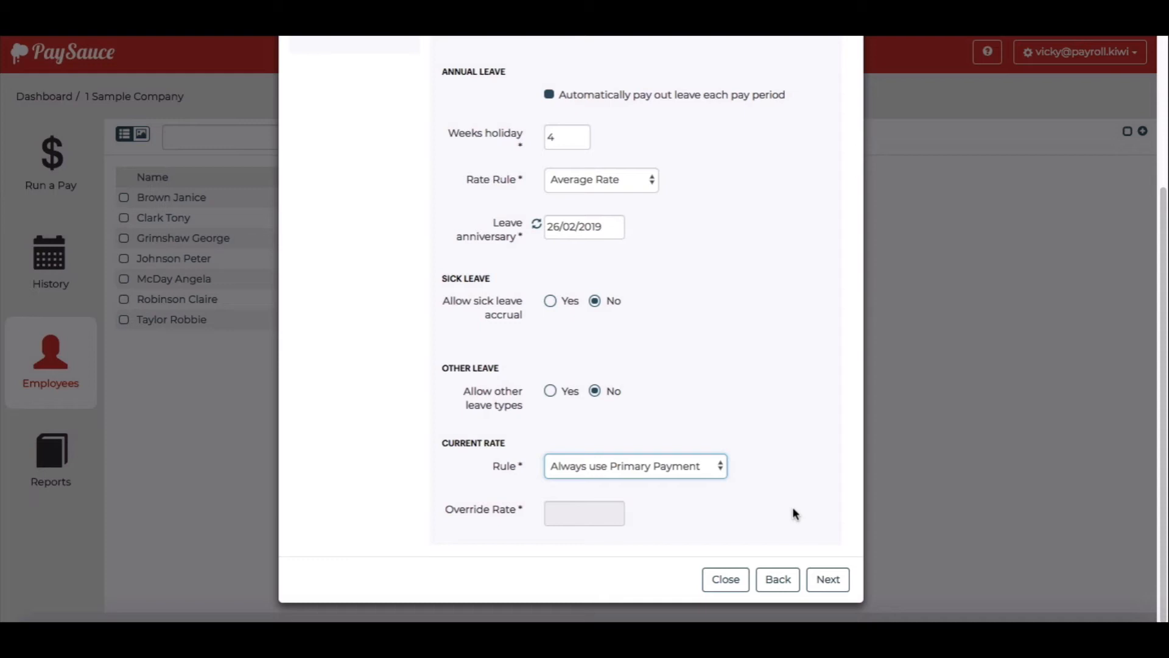
click(828, 579)
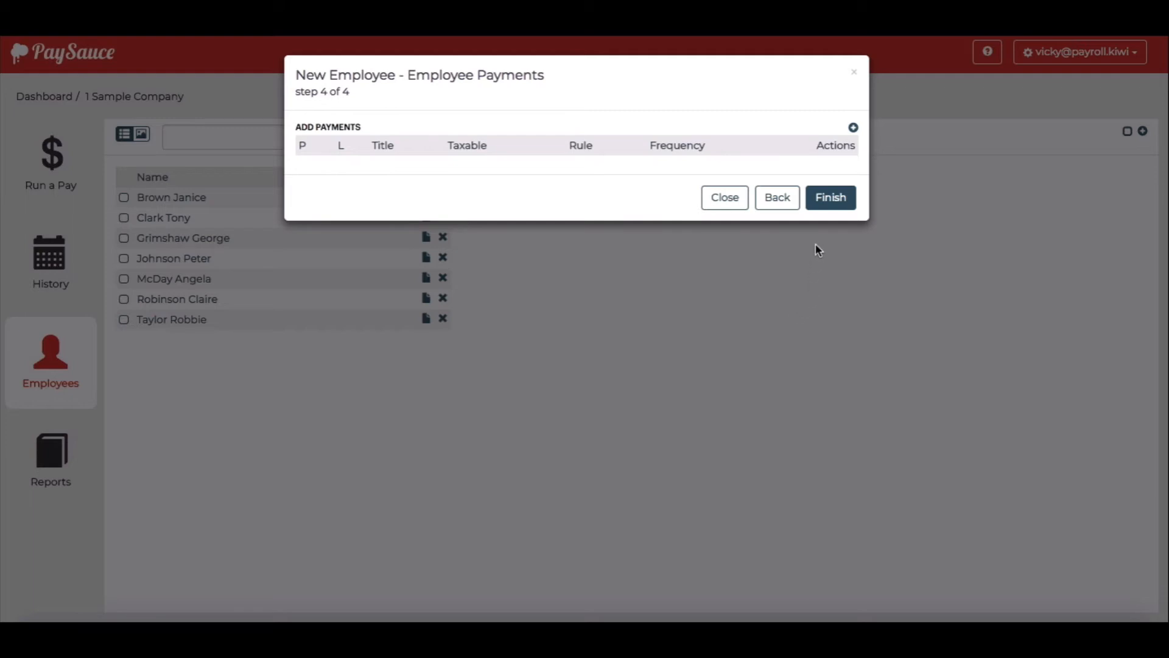
Add an Hourly payment titled 'Casual wages'
click(853, 127)
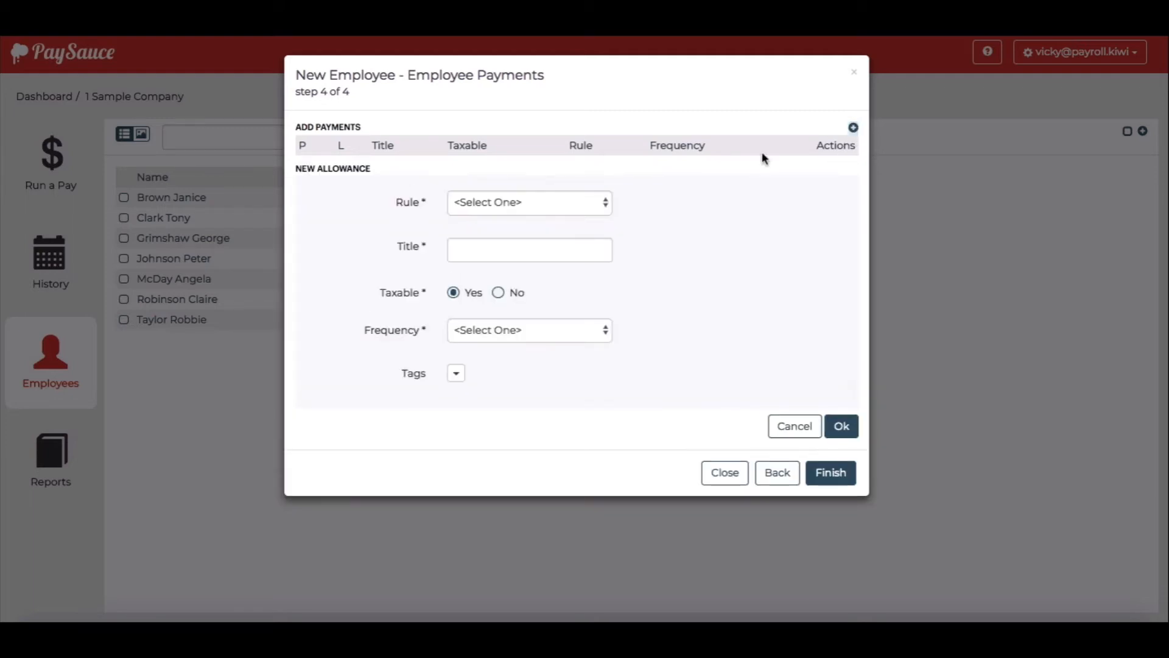
click(571, 202)
click(549, 220)
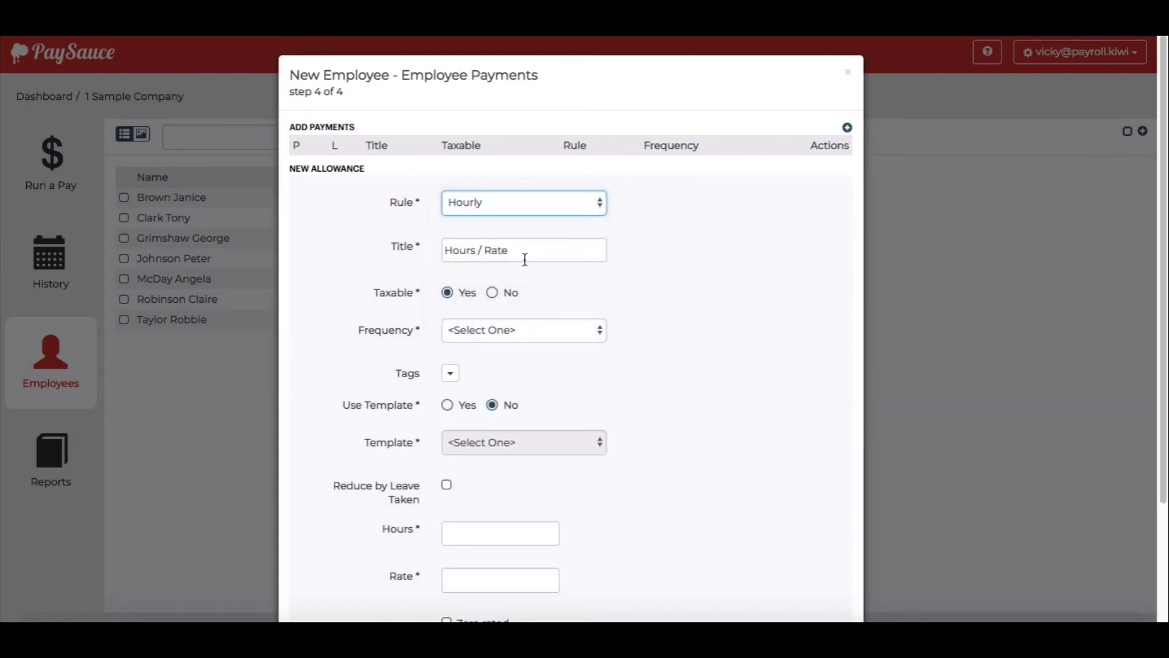
drag(524, 257, 454, 251)
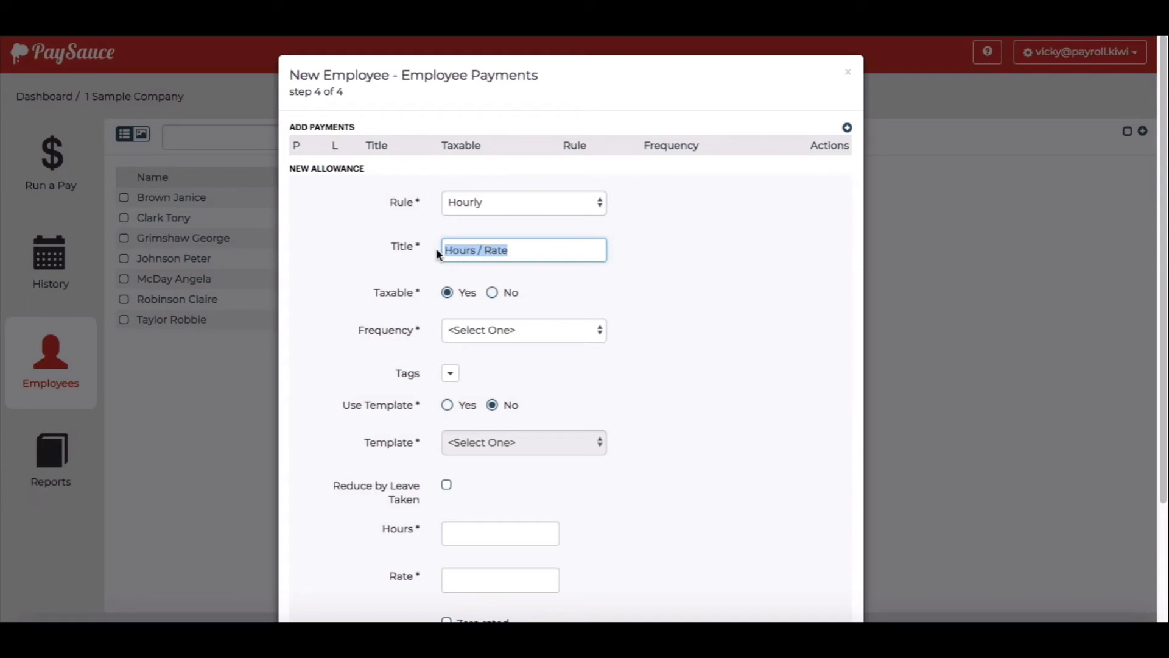
text(Casual wages)
Set the payment frequency to Variable with no template
click(484, 332)
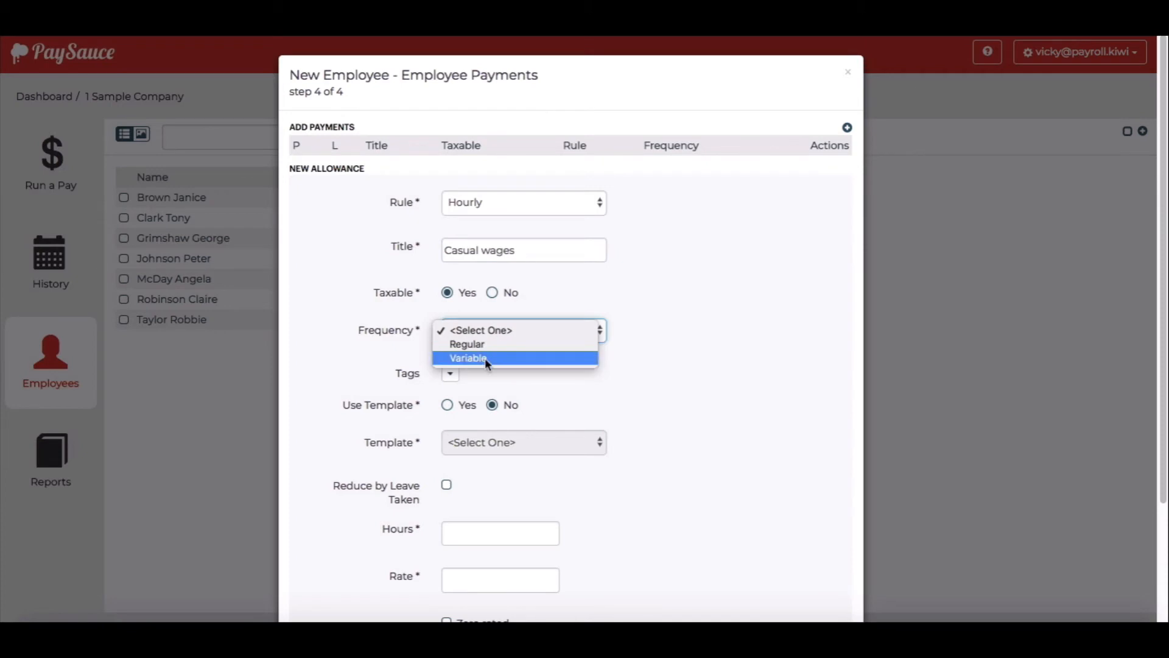
click(485, 357)
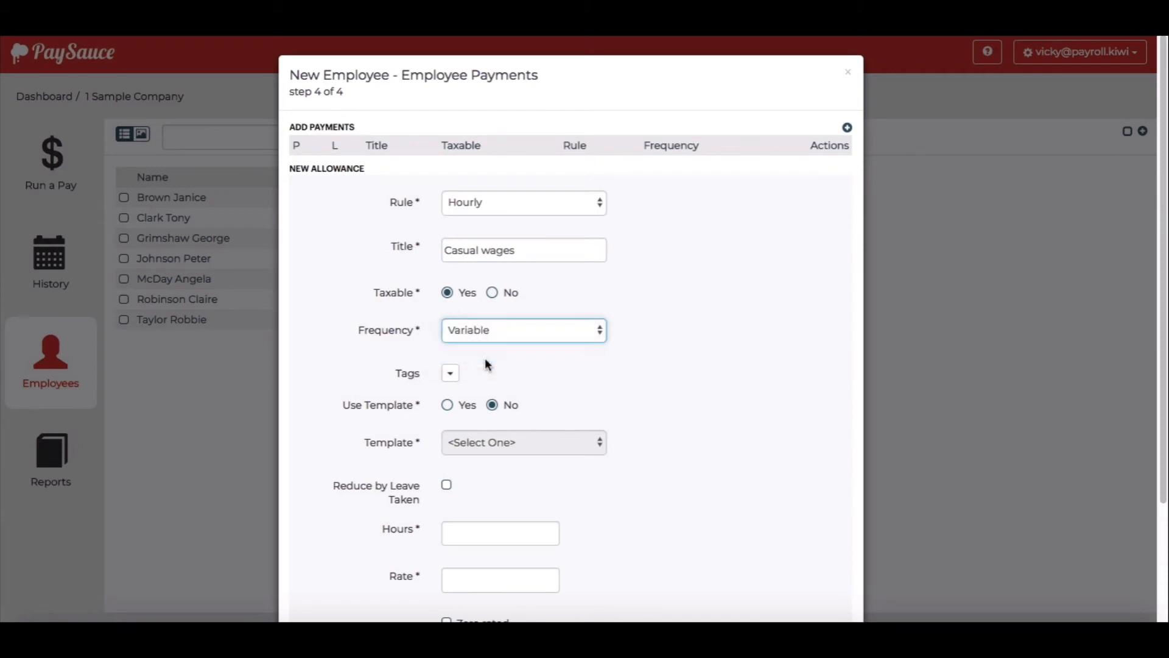
click(448, 404)
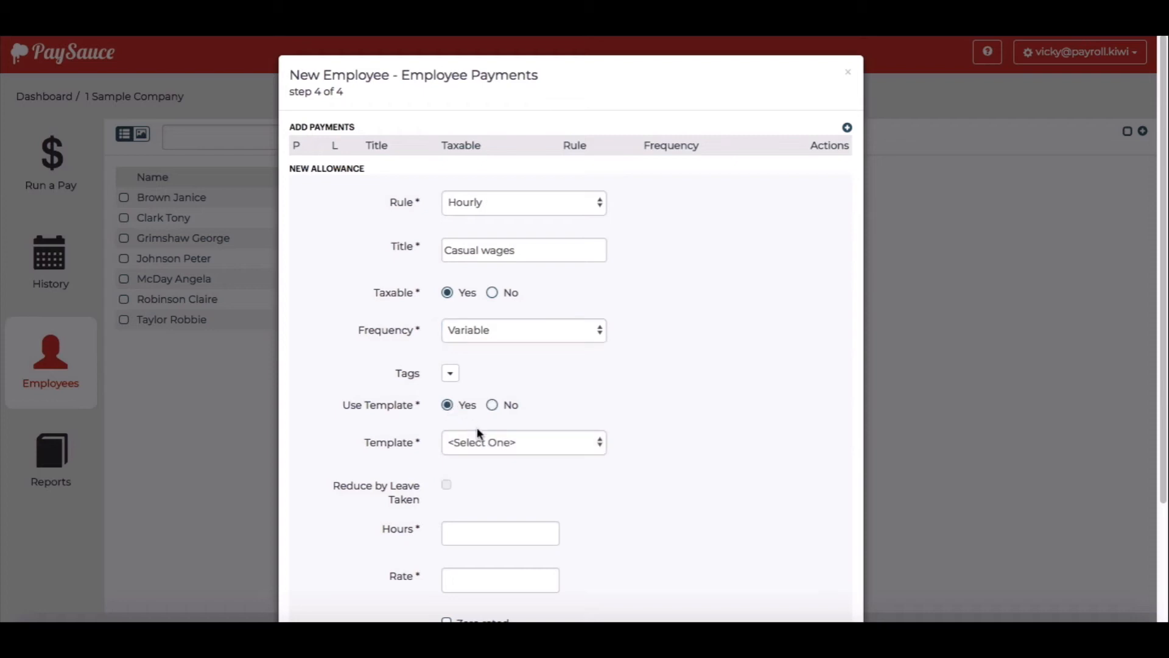
click(484, 442)
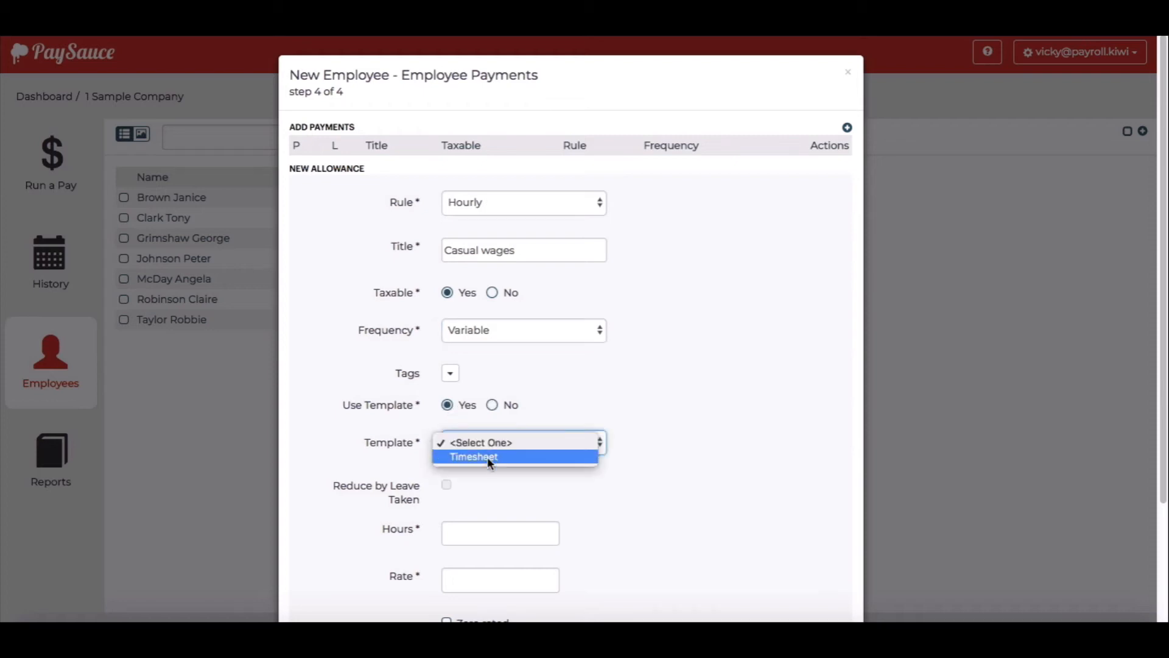
click(492, 404)
click(492, 404)
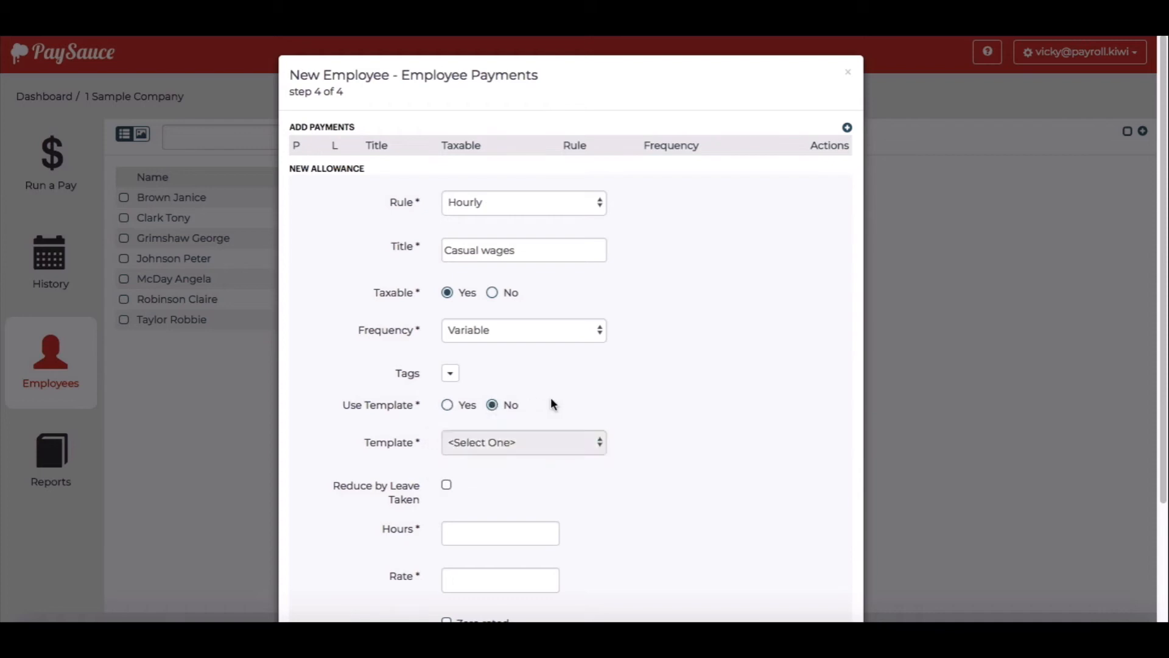
Enter 0 hours and a rate of 16.50 for Casual wages
scroll(552, 404, down, 2)
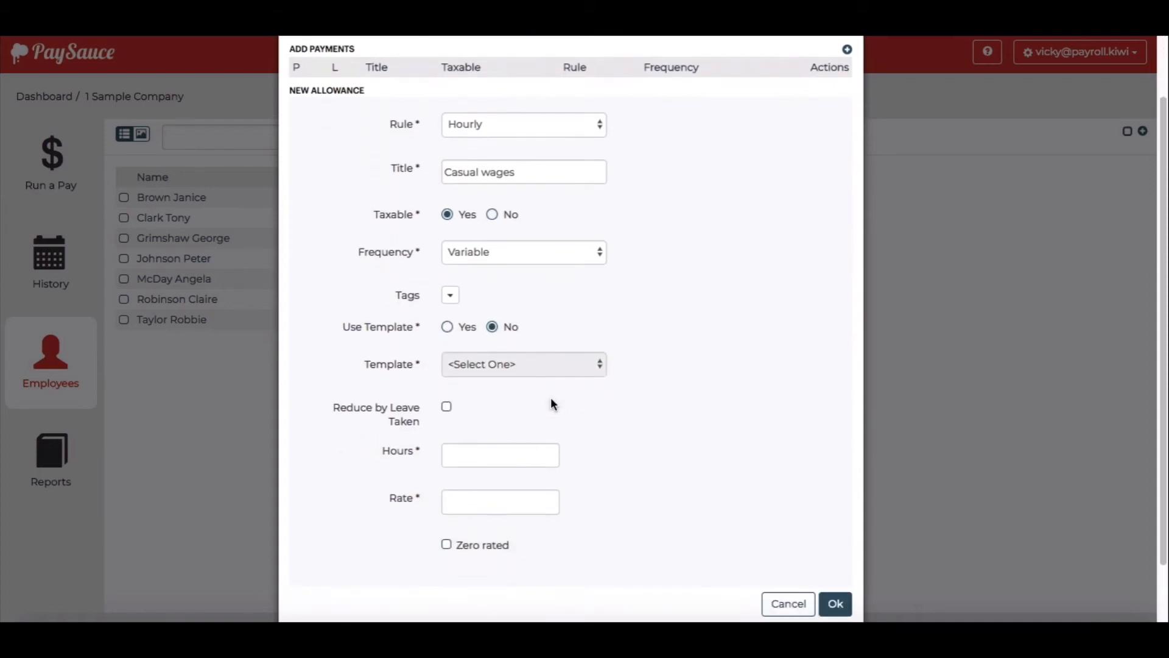
click(487, 449)
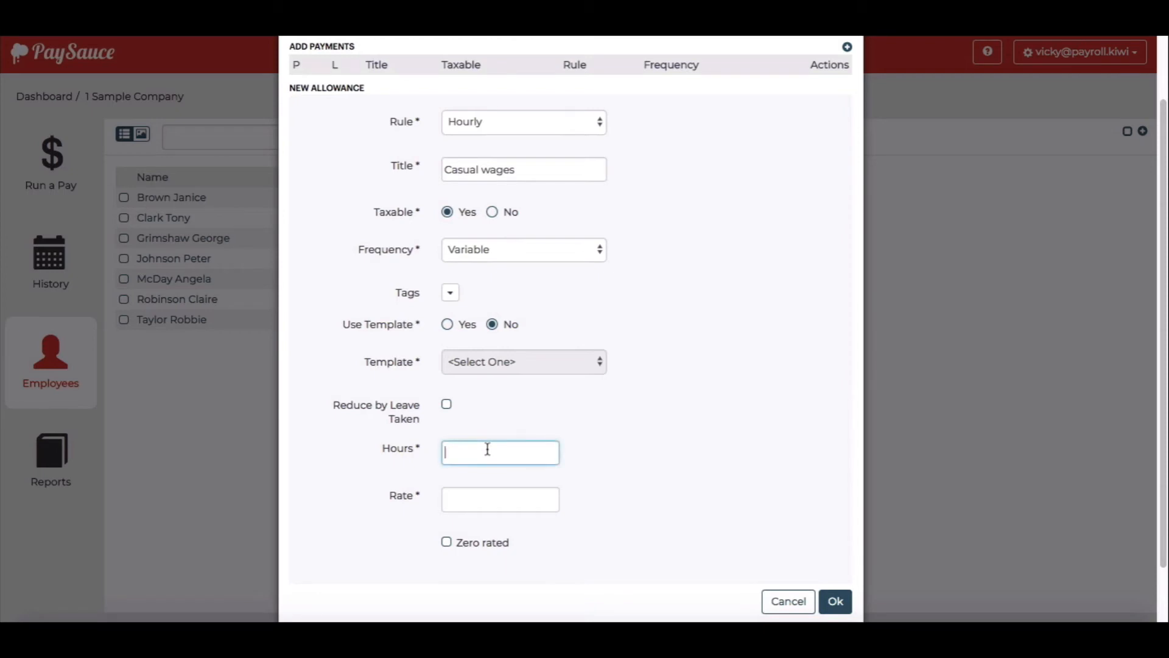
text(0)
click(470, 500)
text(16)
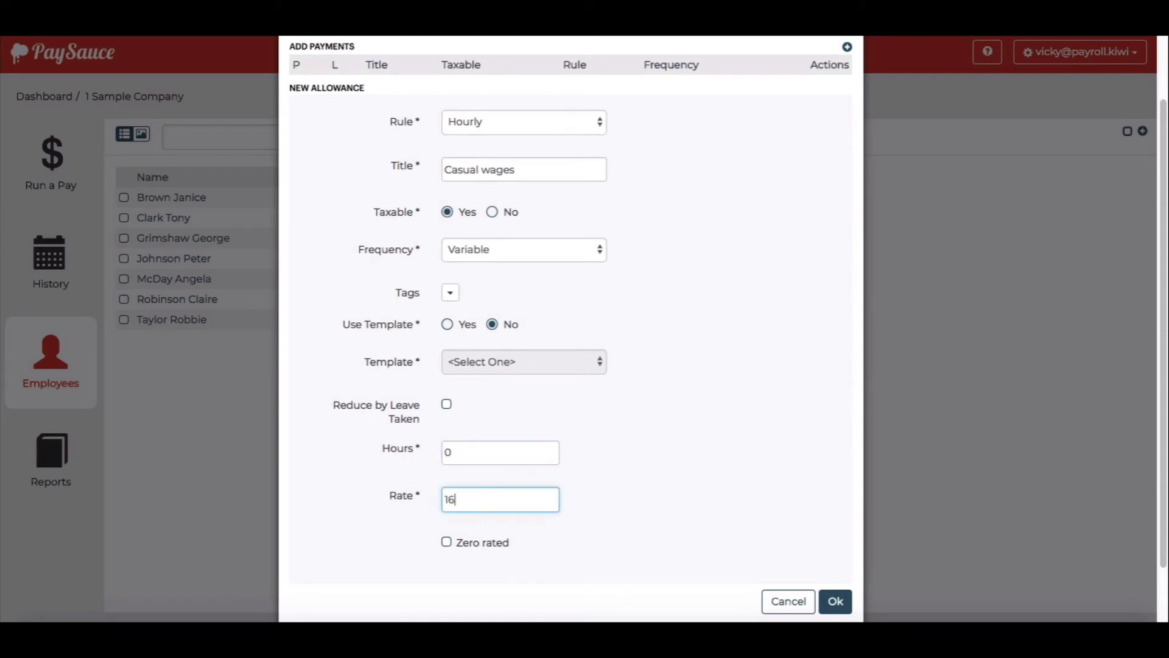
text(.50)
click(686, 477)
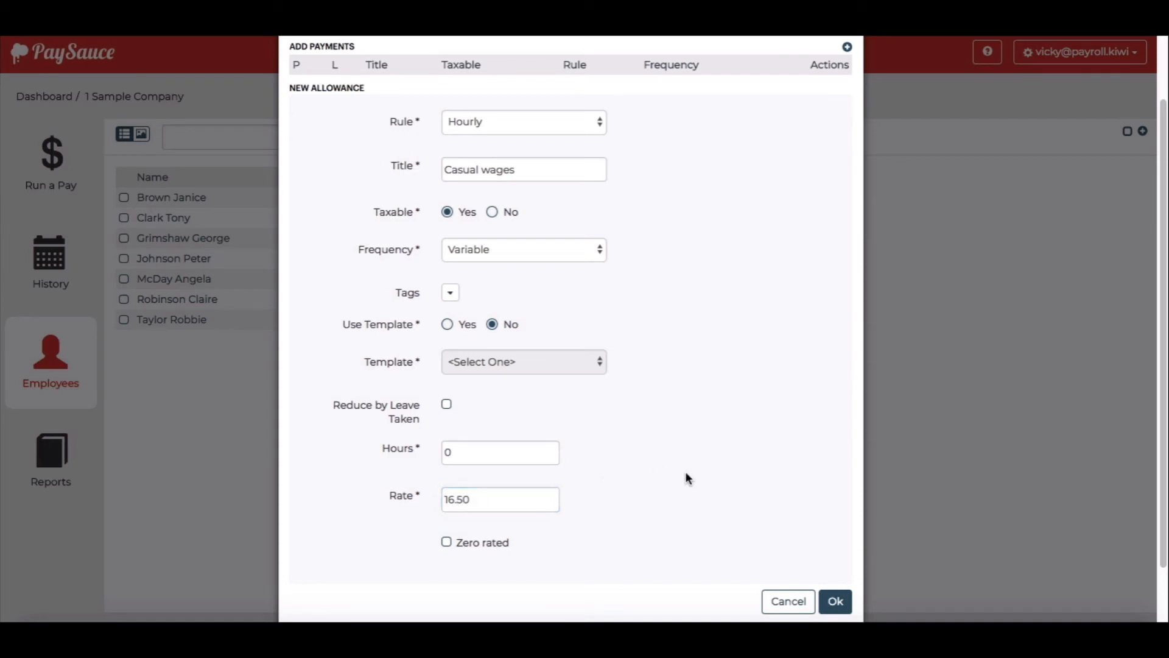
scroll(686, 478, down, 2)
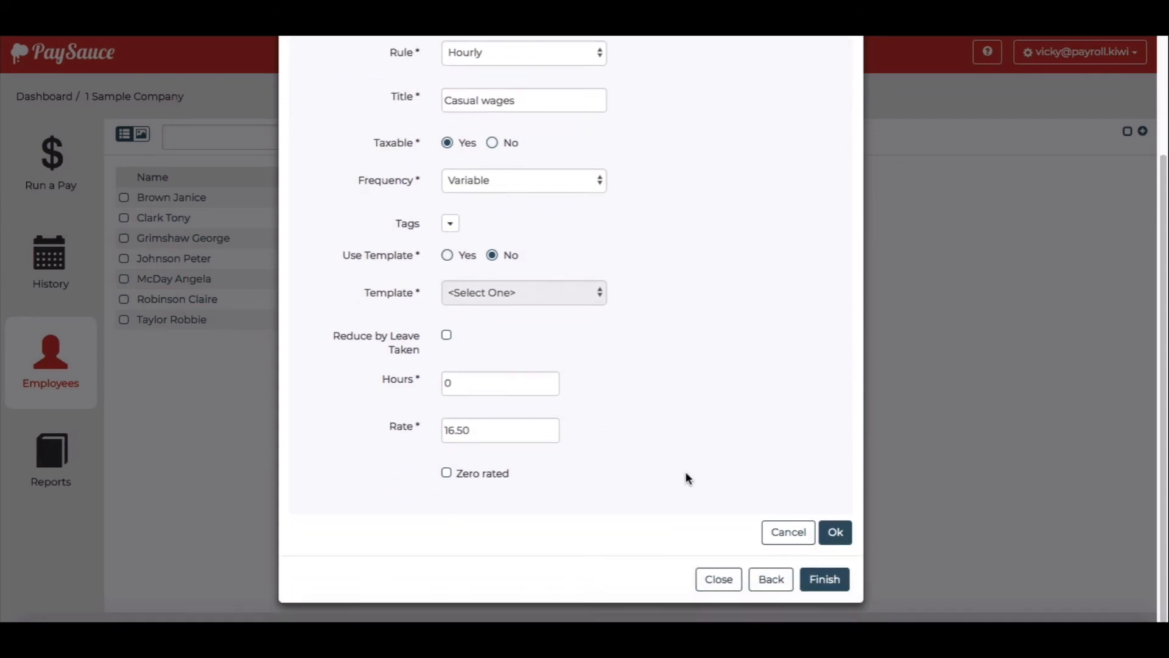
Save Casual wages onto the pay card, finish the employee, and open the 26/02–04/03/18 pay run
click(835, 532)
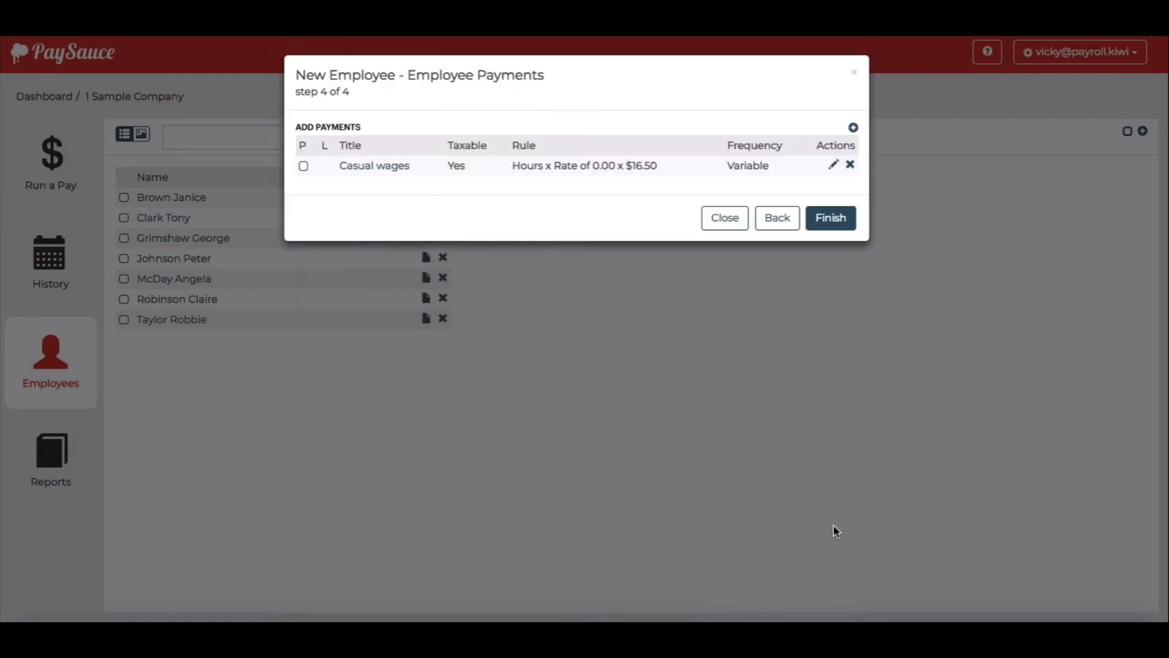
click(304, 165)
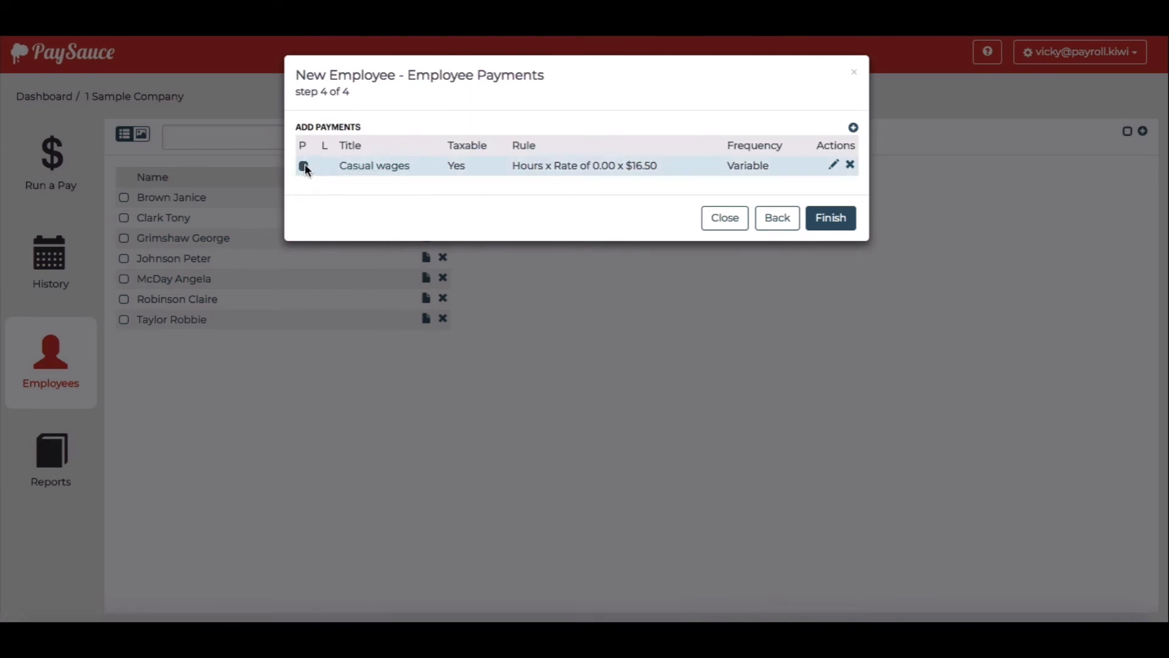
click(840, 220)
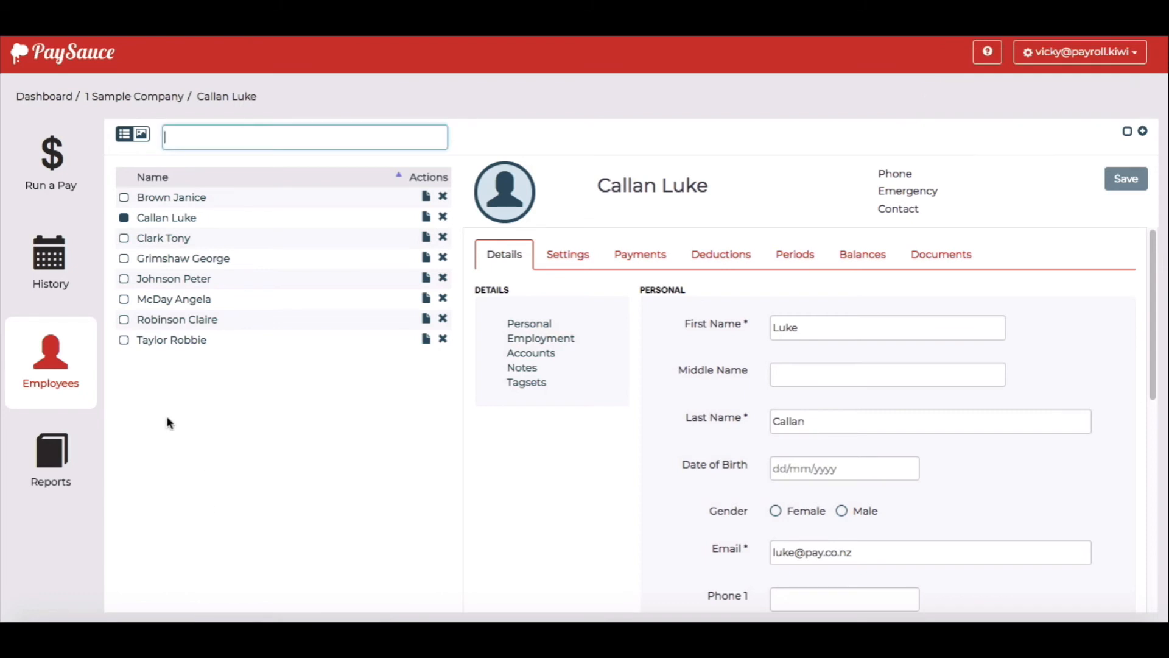
click(54, 152)
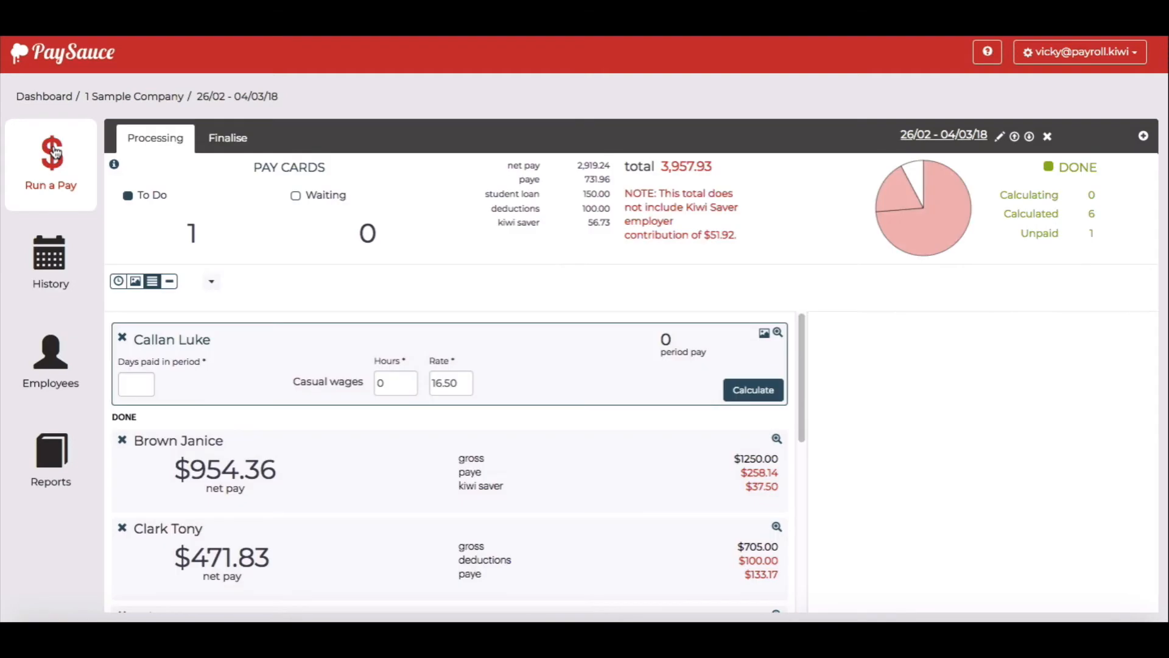
Enter 35 hours and 5 days paid, preview, and calculate $499.80 net pay
click(393, 382)
key(BackSpace)
text(35)
click(144, 387)
text(5)
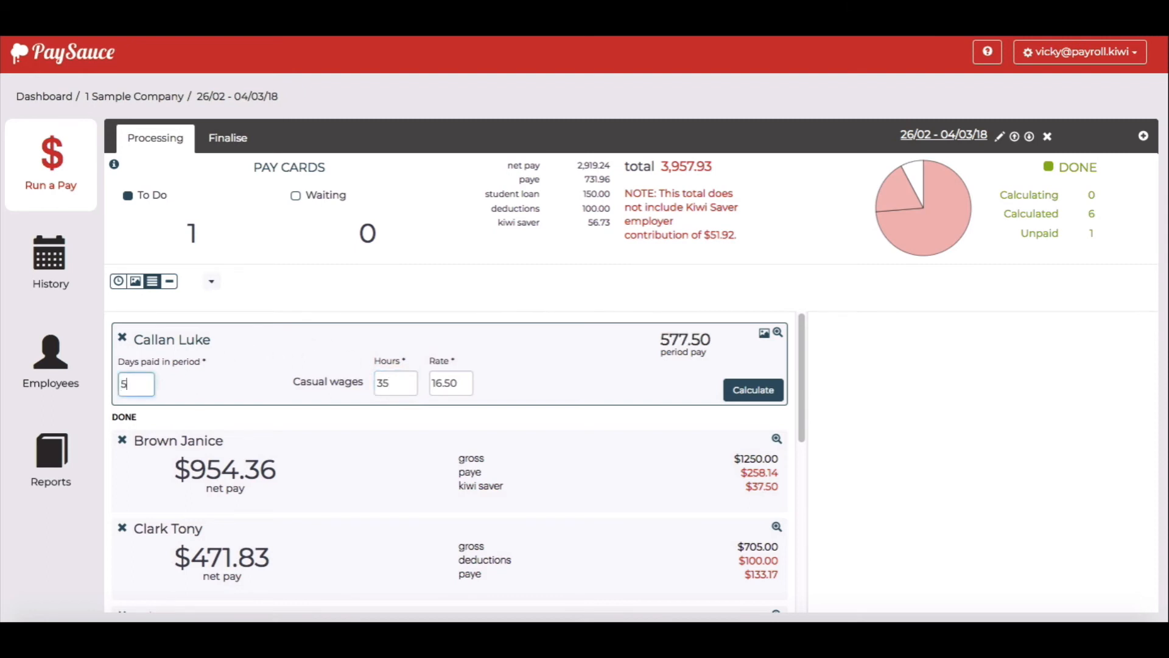
click(250, 371)
click(778, 332)
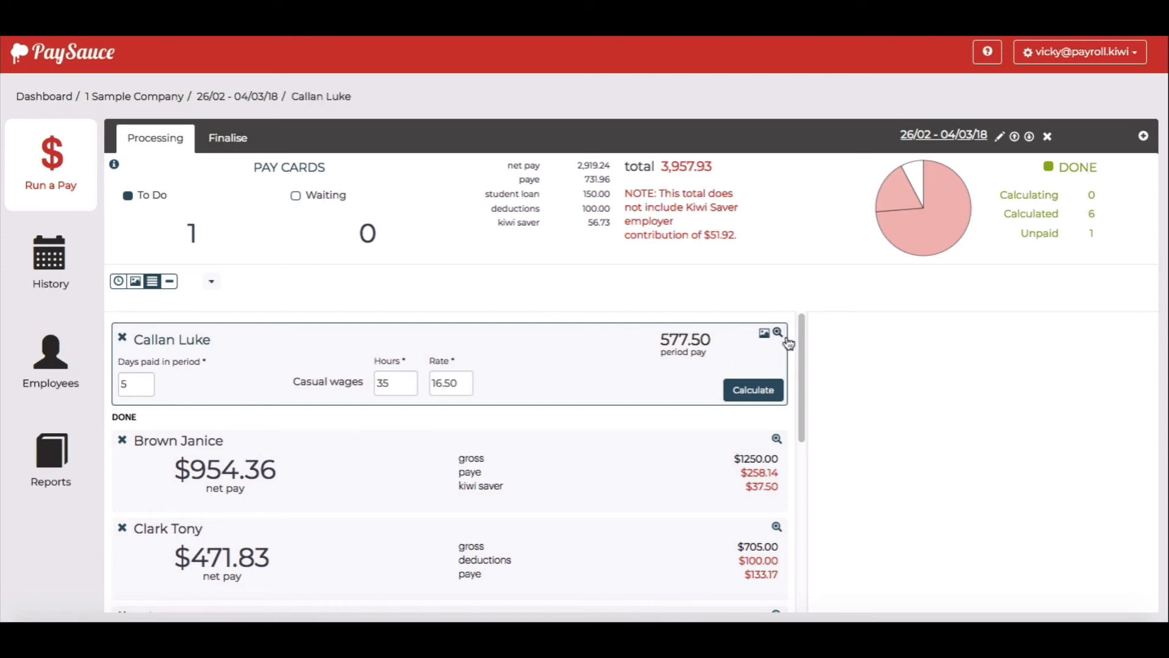
scroll(959, 433, down, 2)
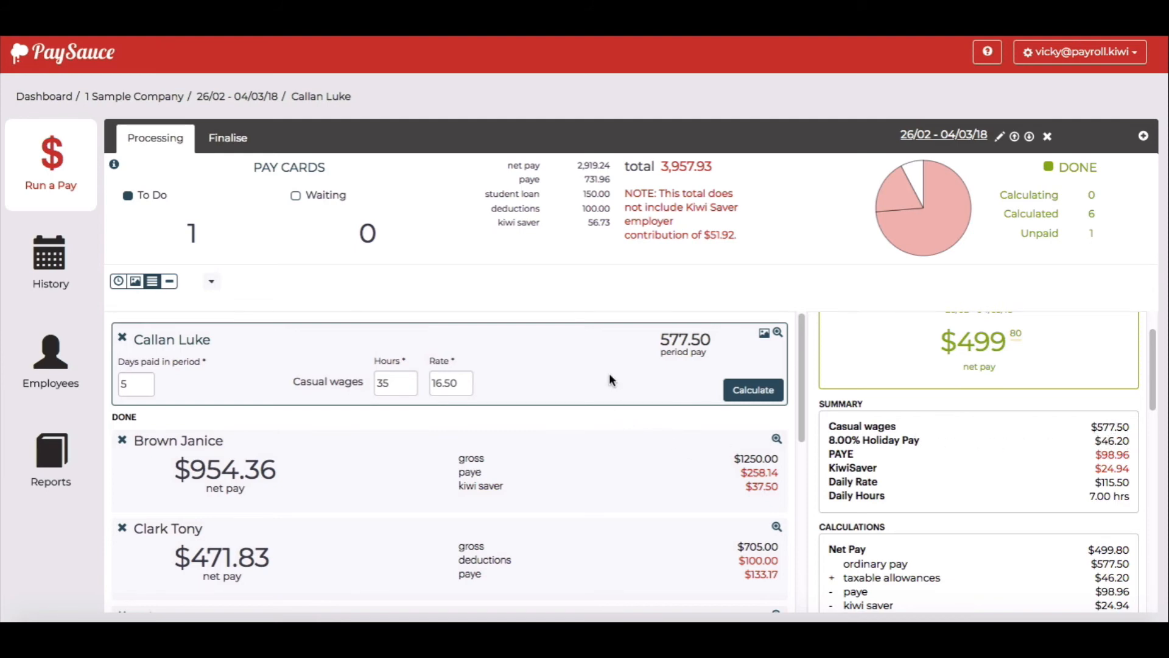
click(754, 392)
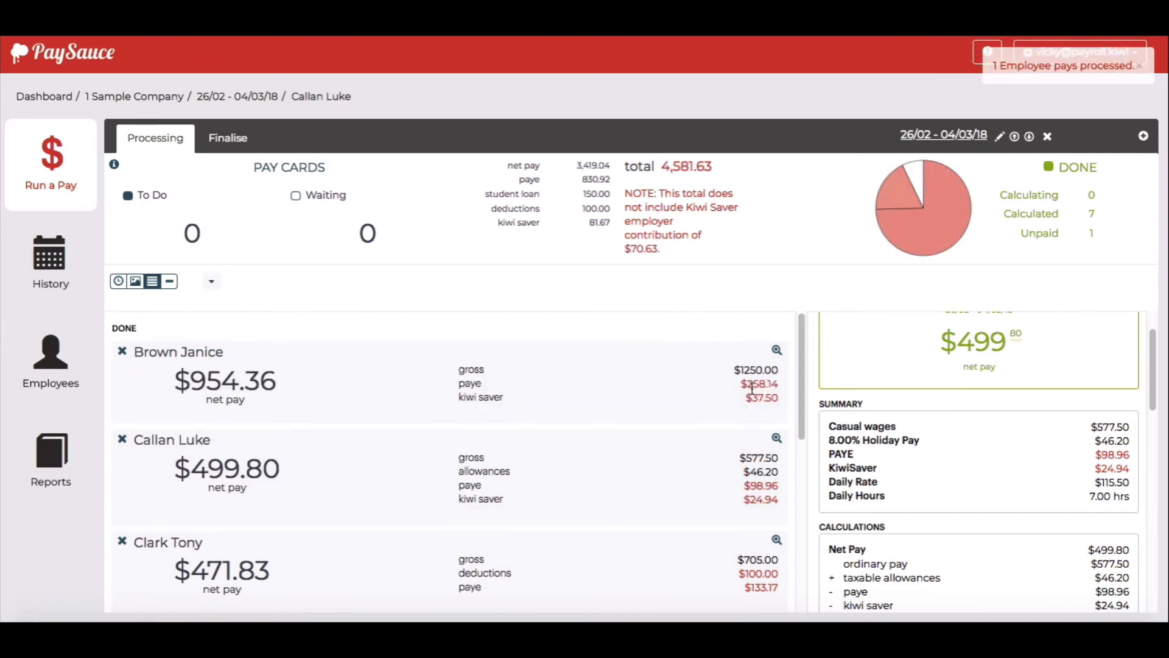
Finalise the pay run and review its Payments, Summary and Detail tabs
click(238, 139)
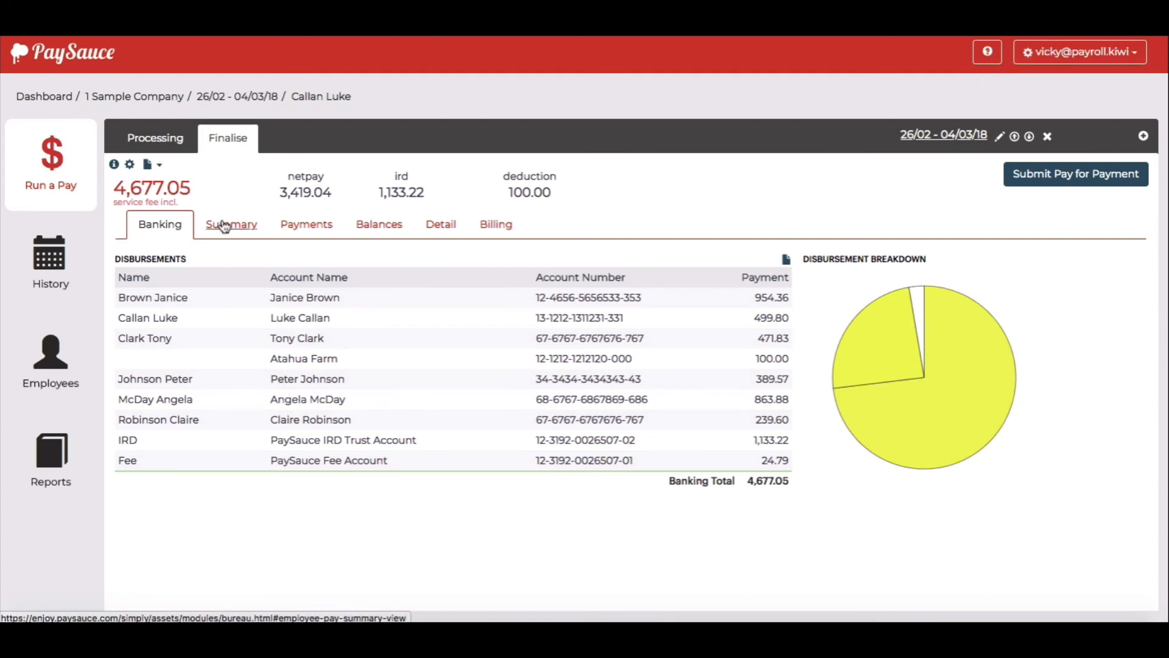
click(301, 227)
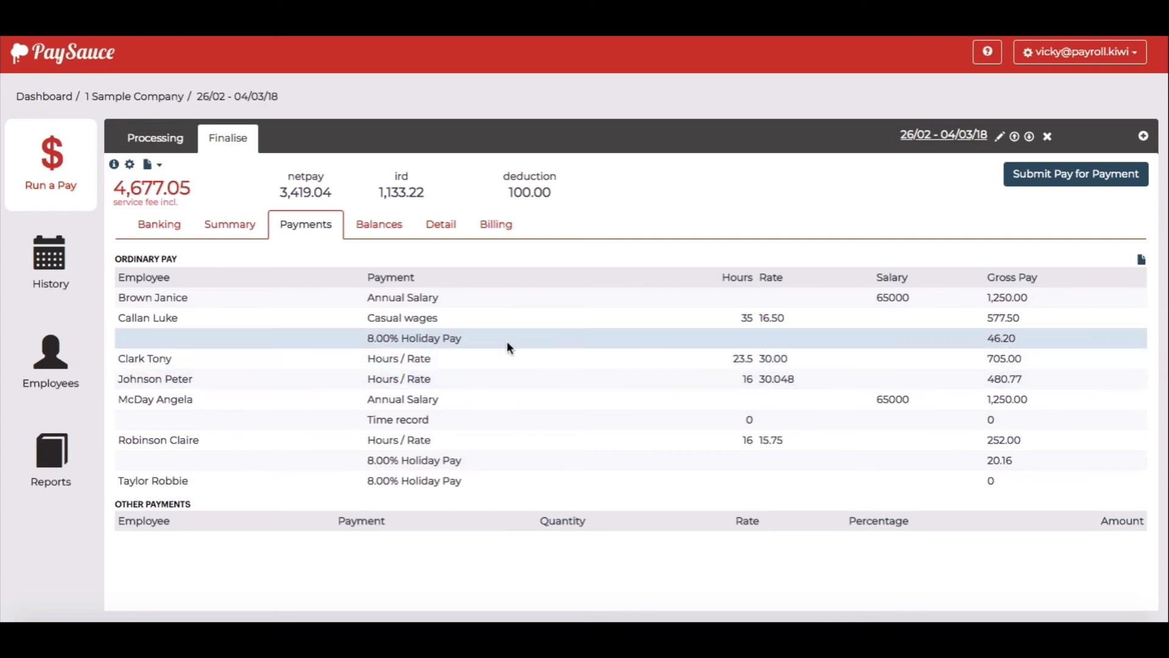
click(243, 228)
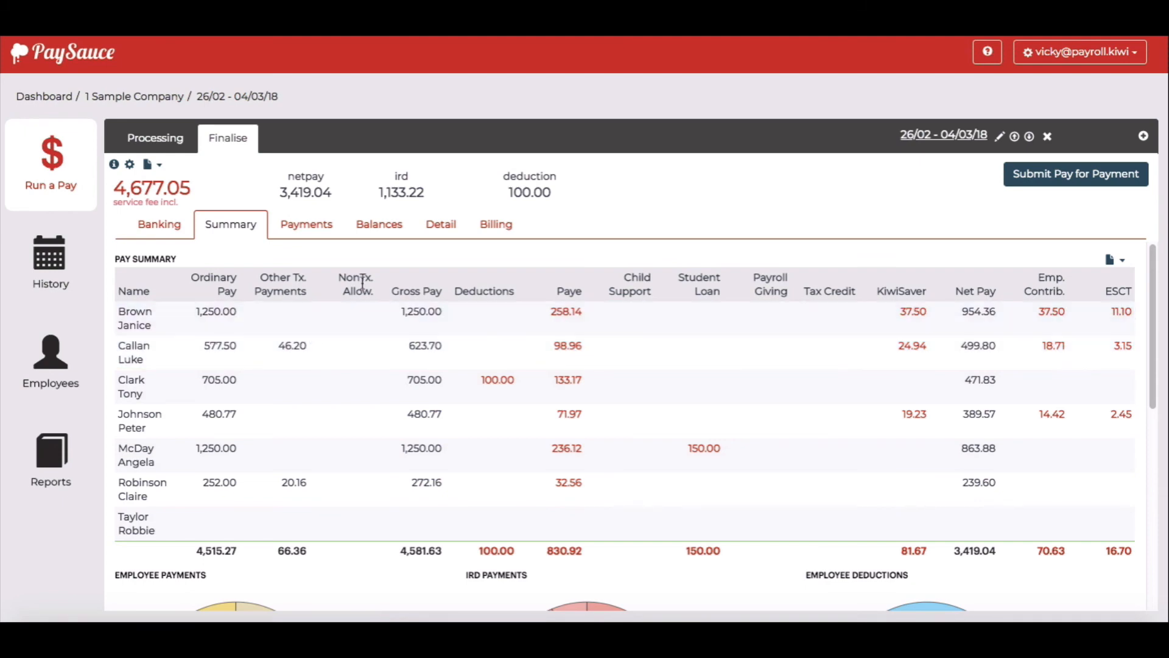
click(445, 225)
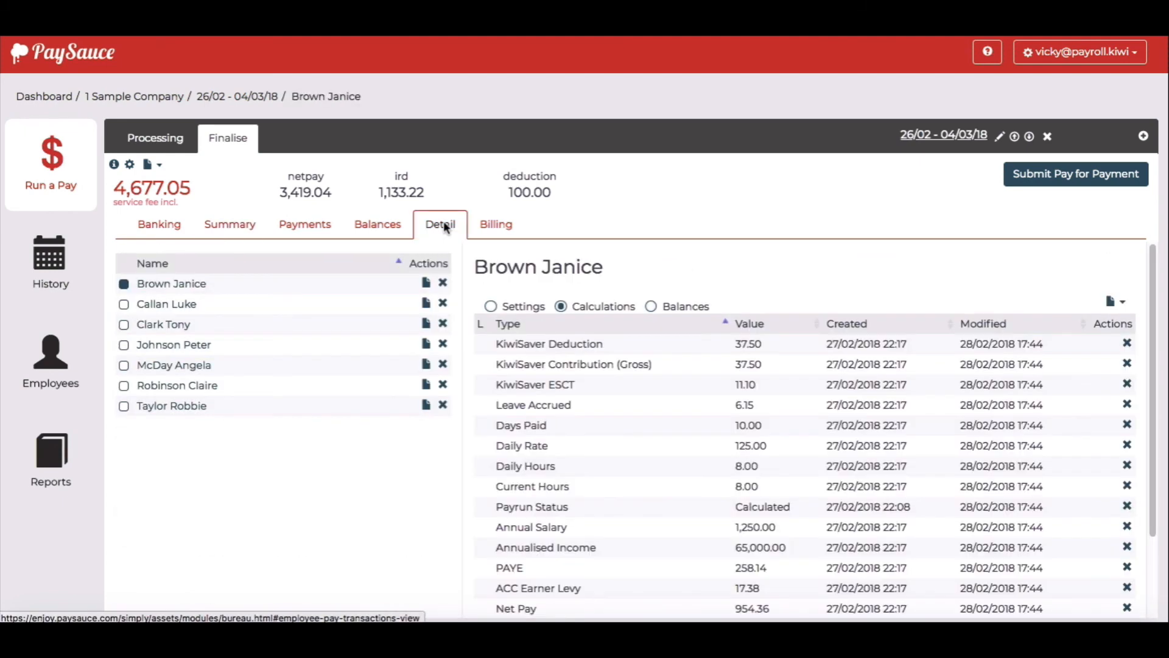
Export the new employee's payslip for 26/02–04/03/18 and open the PDF
click(175, 308)
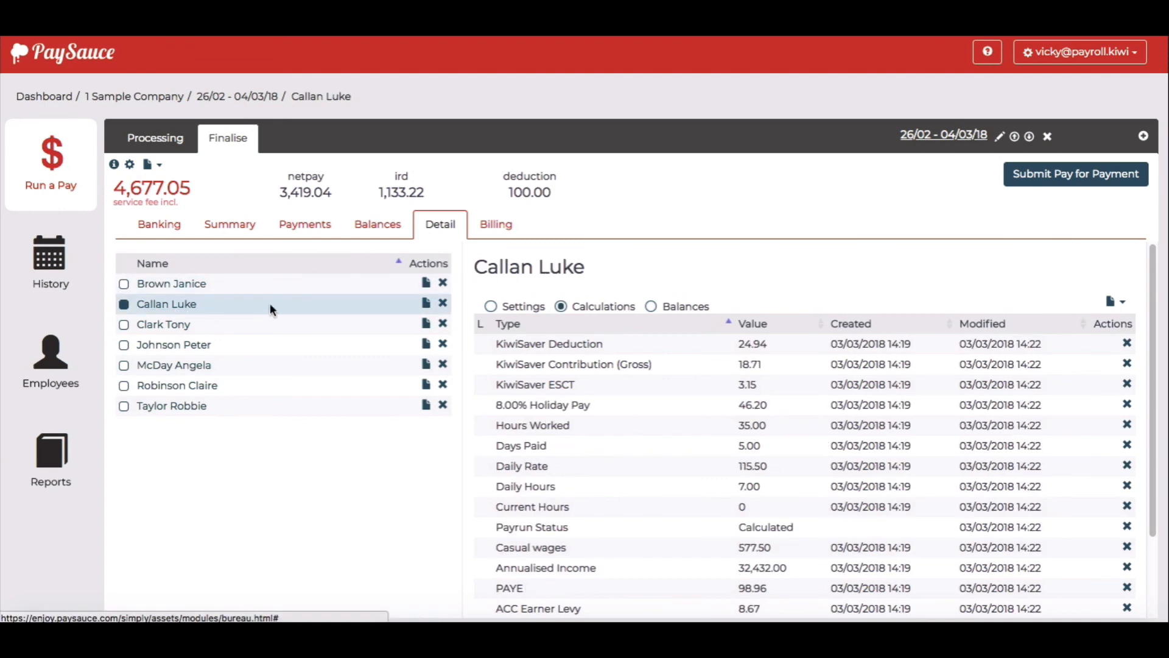
click(1123, 305)
click(1090, 318)
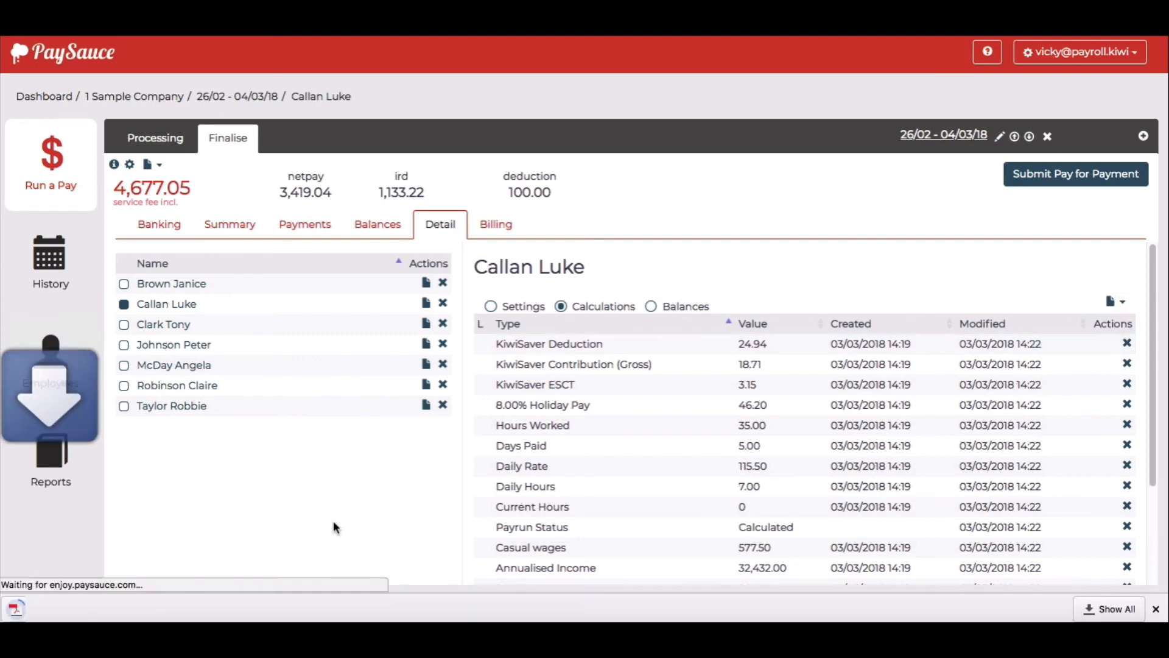
click(95, 606)
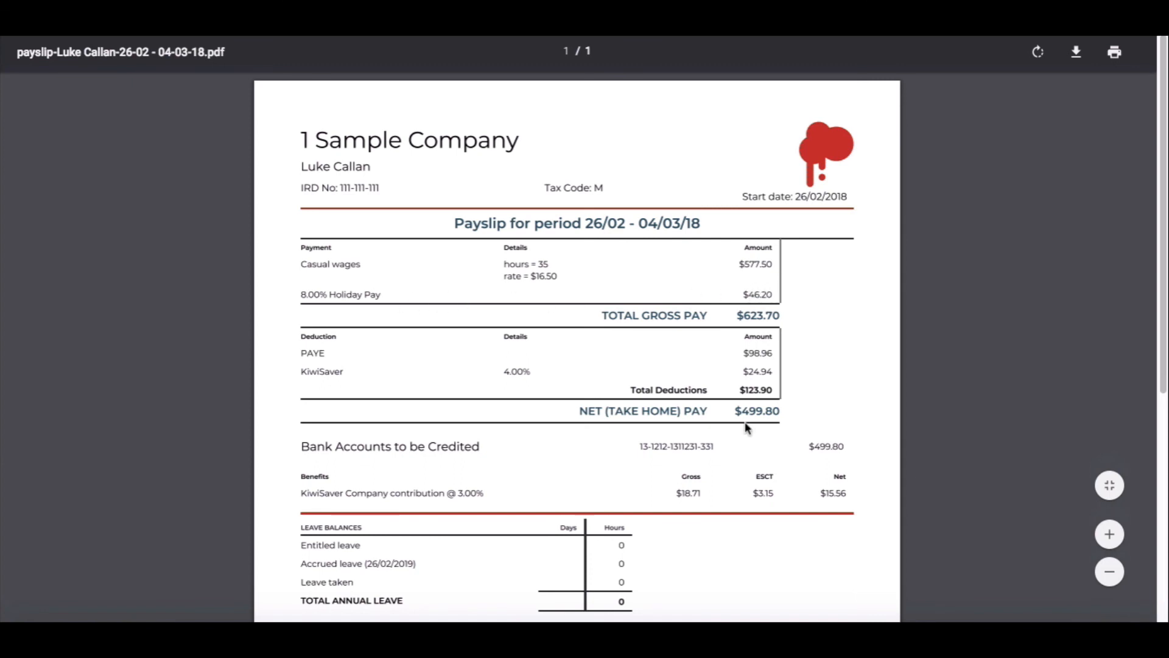
Scroll the payslip down to the $98.96 PAYE and $24.94 KiwiSaver deductions, leave balances and disclaimer
scroll(746, 429, down, 1)
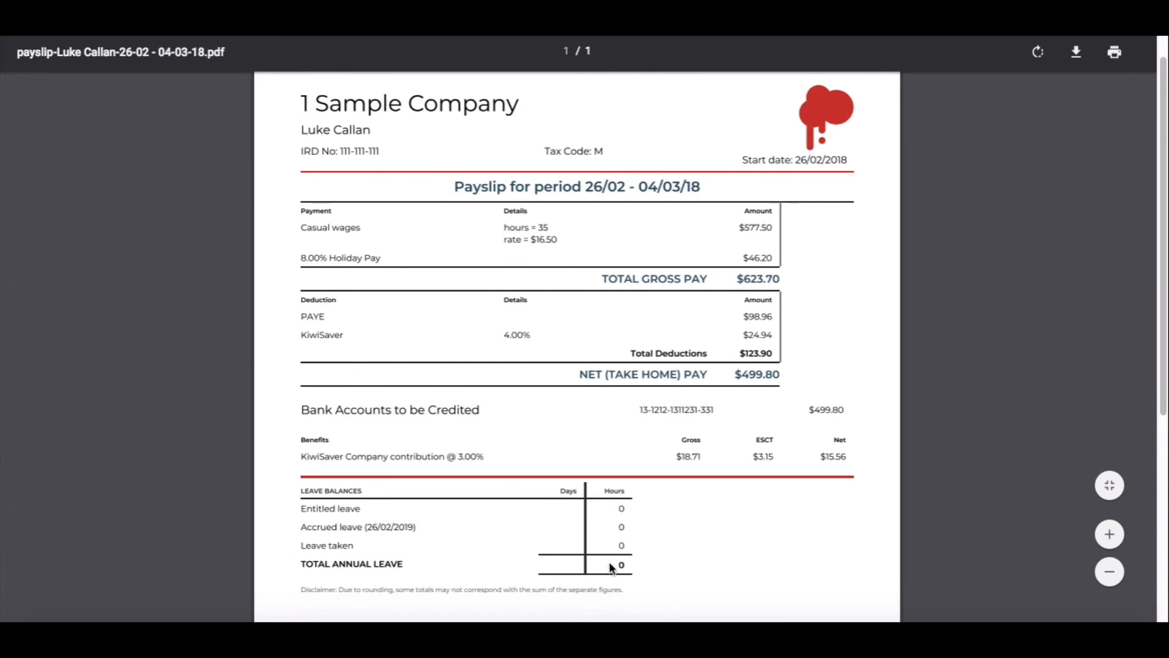